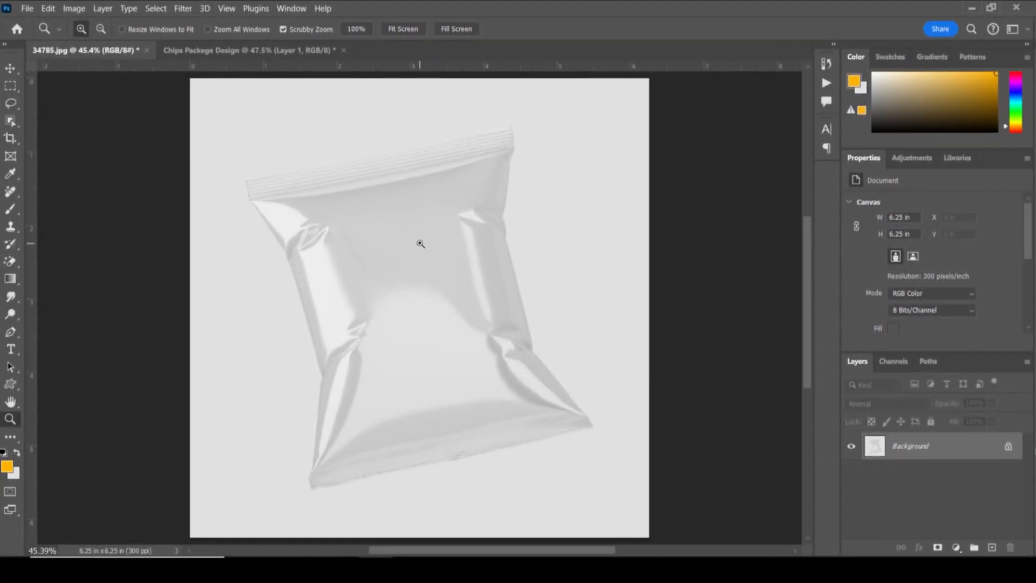
{"action": "left_click", "coordinate": [423, 247]}
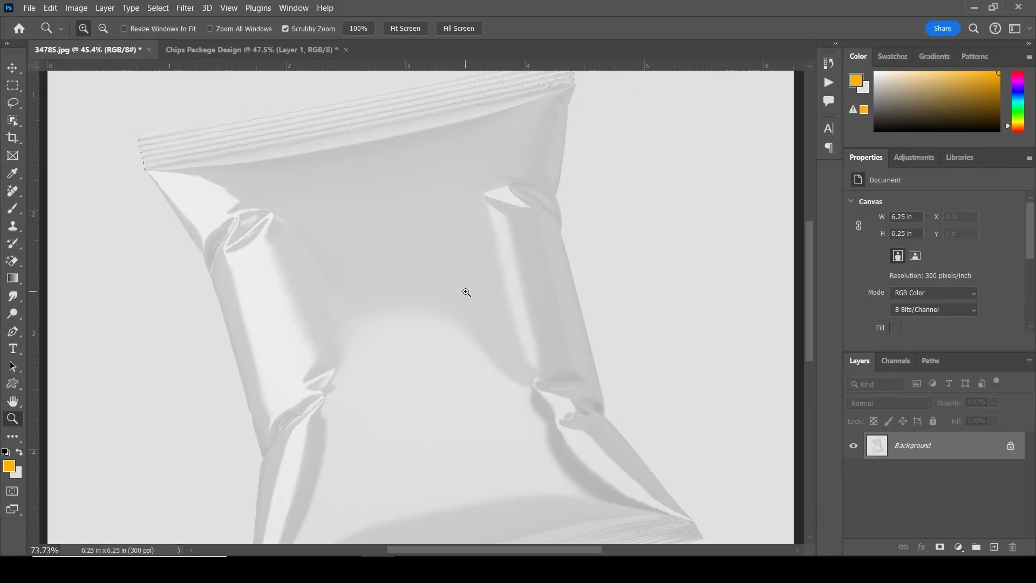
{"action": "right_click", "coordinate": [439, 257]}
{"action": "left_click", "coordinate": [453, 262]}
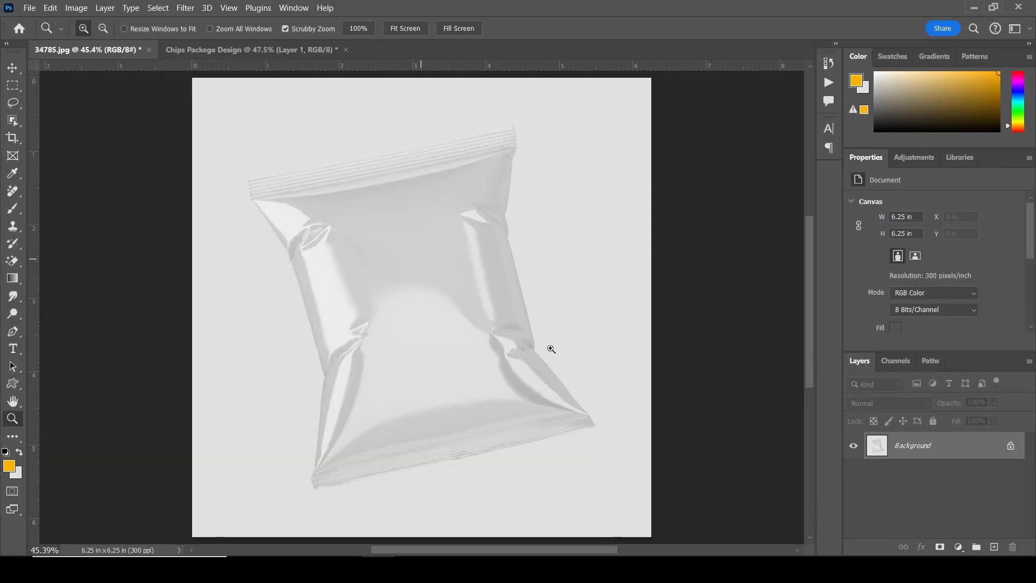
Duplicate the Background layer and select the chip bag by outlining it with the Object Selection tool in Lasso mode
{"action": "left_click_drag", "start_coordinate": [968, 448], "coordinate": [994, 546]}
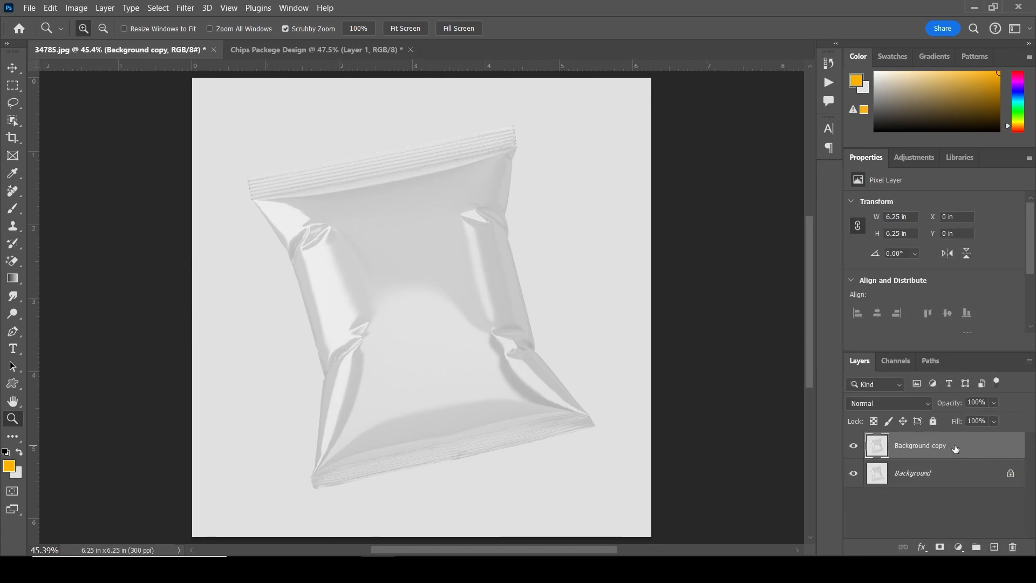
{"action": "left_click", "coordinate": [13, 119]}
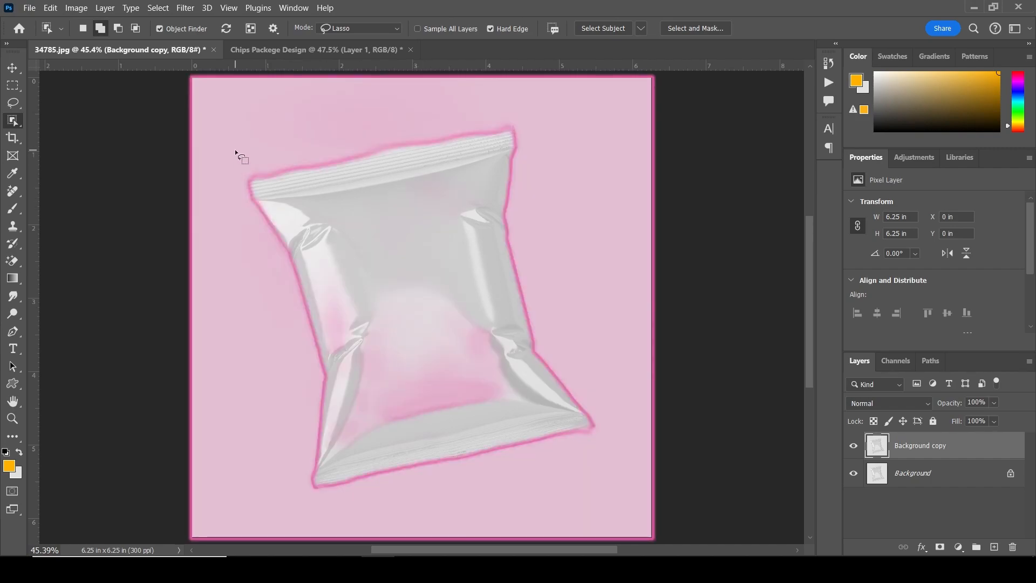
{"action": "left_click_drag", "start_coordinate": [235, 150], "coordinate": [241, 234]}
{"action": "mouse_move", "coordinate": [302, 422]}
{"action": "left_mouse_down"}
{"action": "mouse_move", "coordinate": [305, 509]}
{"action": "mouse_move", "coordinate": [464, 491]}
{"action": "mouse_move", "coordinate": [586, 463]}
{"action": "mouse_move", "coordinate": [601, 384]}
{"action": "mouse_move", "coordinate": [535, 245]}
{"action": "left_mouse_up"}
{"action": "mouse_move", "coordinate": [524, 128]}
{"action": "left_mouse_down"}
{"action": "mouse_move", "coordinate": [500, 111]}
{"action": "mouse_move", "coordinate": [438, 113]}
{"action": "mouse_move", "coordinate": [234, 154]}
{"action": "left_mouse_up"}
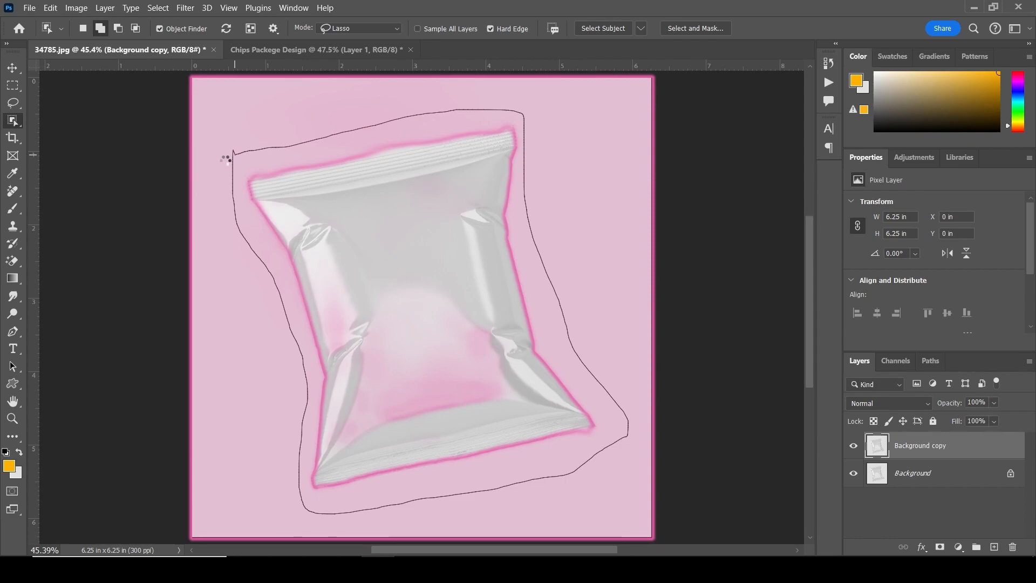
Mask the background copy with the bag selection and check the cutout by toggling the original Background layer's visibility
{"action": "left_click", "coordinate": [13, 67]}
{"action": "left_click", "coordinate": [853, 473]}
{"action": "left_click", "coordinate": [940, 547]}
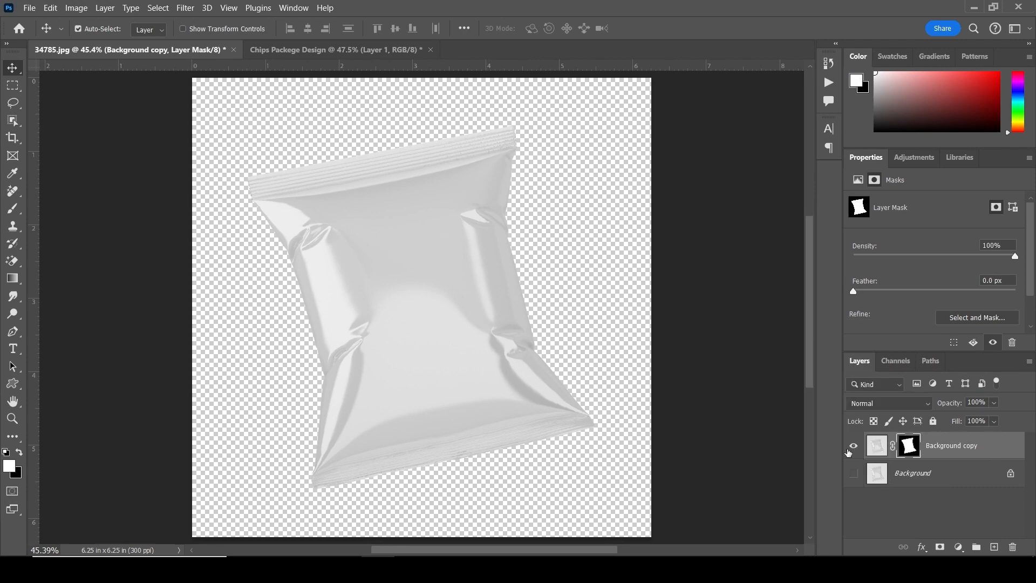
{"action": "left_click", "coordinate": [853, 473]}
{"action": "left_click", "coordinate": [853, 474]}
{"action": "left_click", "coordinate": [853, 473]}
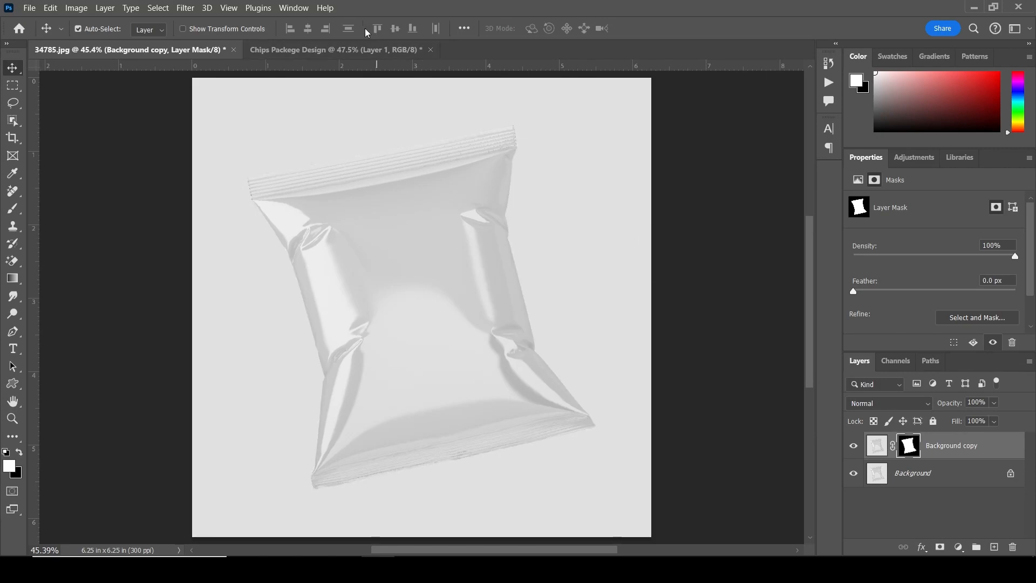
Bring the red chips artwork from the Chips Package Design document into 34785.jpg and set its layer opacity to 50%
{"action": "left_click", "coordinate": [347, 50]}
{"action": "left_click_drag", "start_coordinate": [384, 145], "coordinate": [450, 271]}
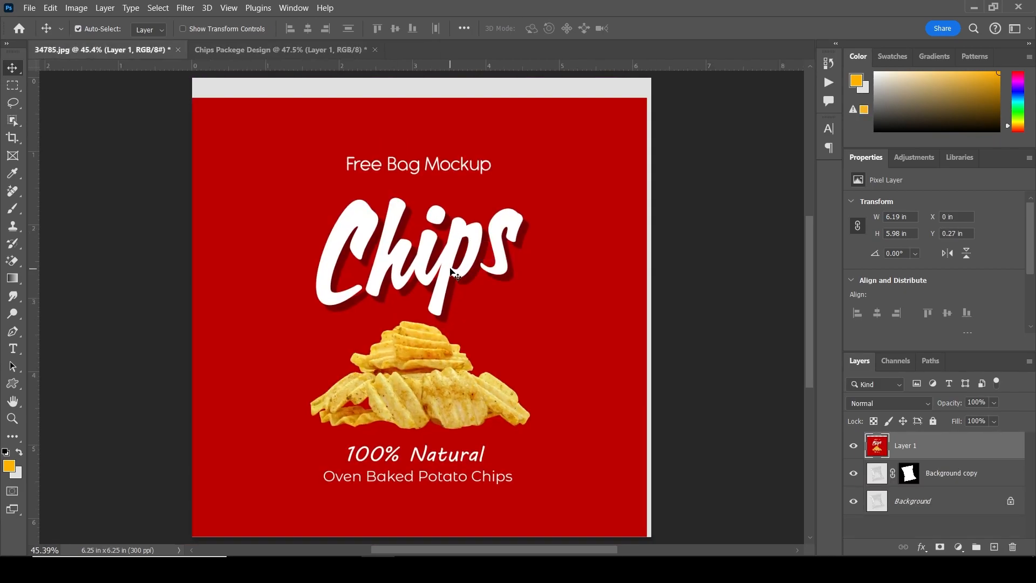
{"action": "key", "text": "5"}
Scale the artwork to about 73%, rotate it about -11.2° to cover the bag, and restore its opacity to 100%
{"action": "key", "text": "ctrl+t"}
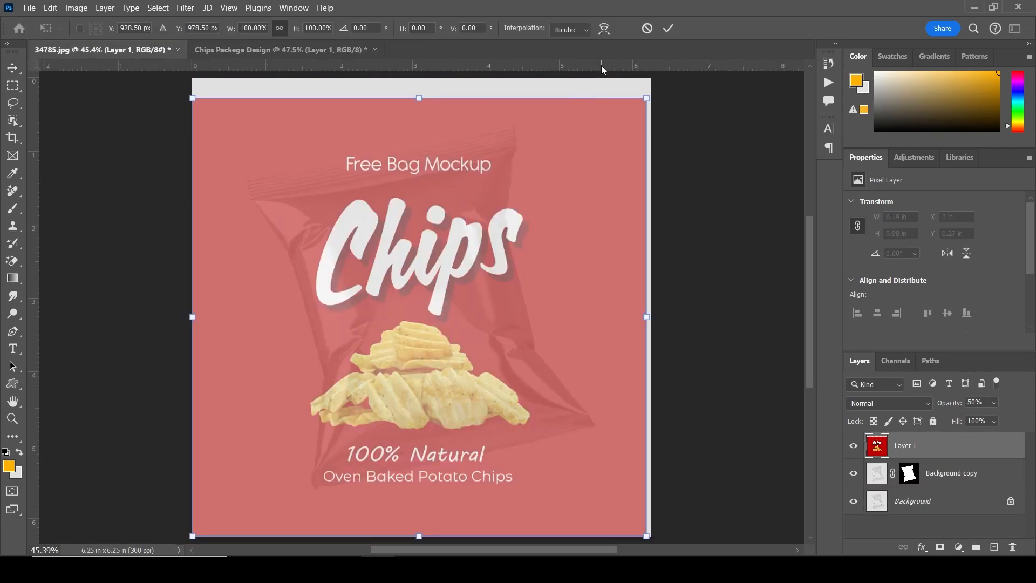
{"action": "left_click_drag", "start_coordinate": [669, 105], "coordinate": [576, 224]}
{"action": "left_click_drag", "start_coordinate": [508, 374], "coordinate": [522, 257]}
{"action": "left_click_drag", "start_coordinate": [641, 460], "coordinate": [613, 438]}
{"action": "left_click_drag", "start_coordinate": [634, 472], "coordinate": [618, 424]}
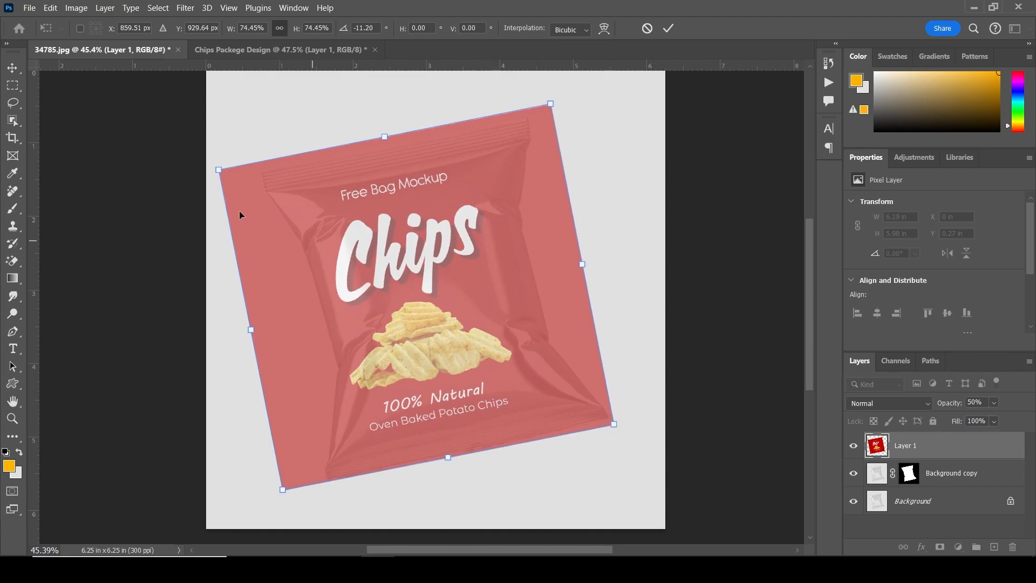
{"action": "left_click_drag", "start_coordinate": [550, 104], "coordinate": [547, 110]}
{"action": "left_click_drag", "start_coordinate": [457, 270], "coordinate": [468, 269]}
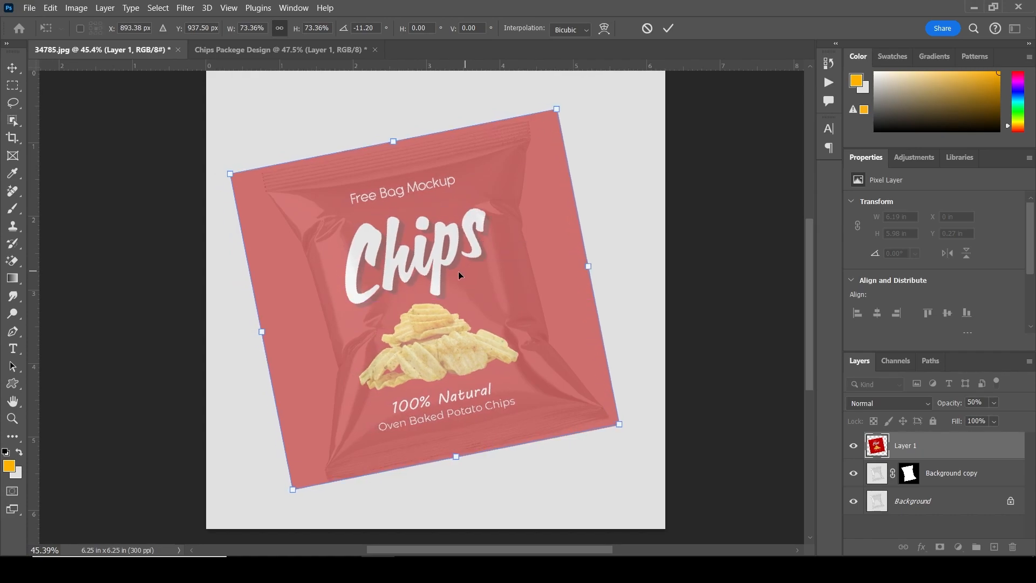
{"action": "key", "text": "Return"}
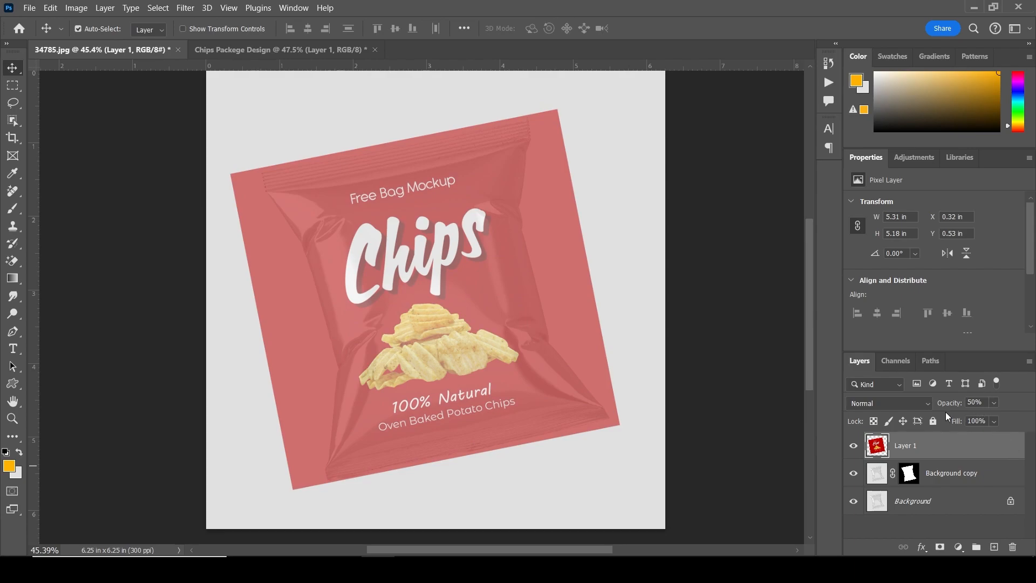
{"action": "left_click_drag", "start_coordinate": [946, 404], "coordinate": [1026, 409]}
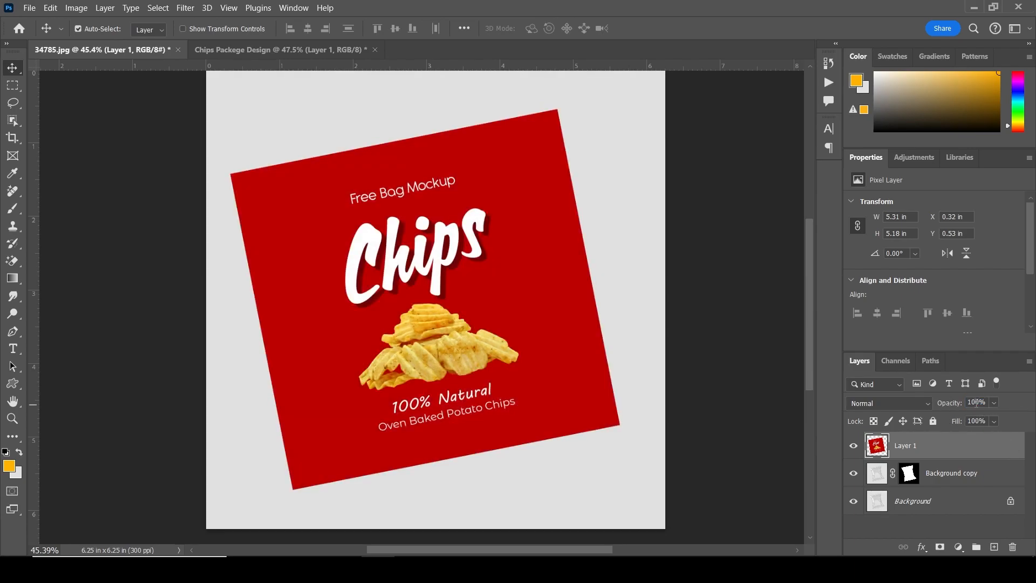
Duplicate the masked bag layer, place the duplicate above the artwork, and make four more copies of it
{"action": "left_click", "coordinate": [988, 474]}
{"action": "left_click_drag", "start_coordinate": [988, 474], "coordinate": [993, 547]}
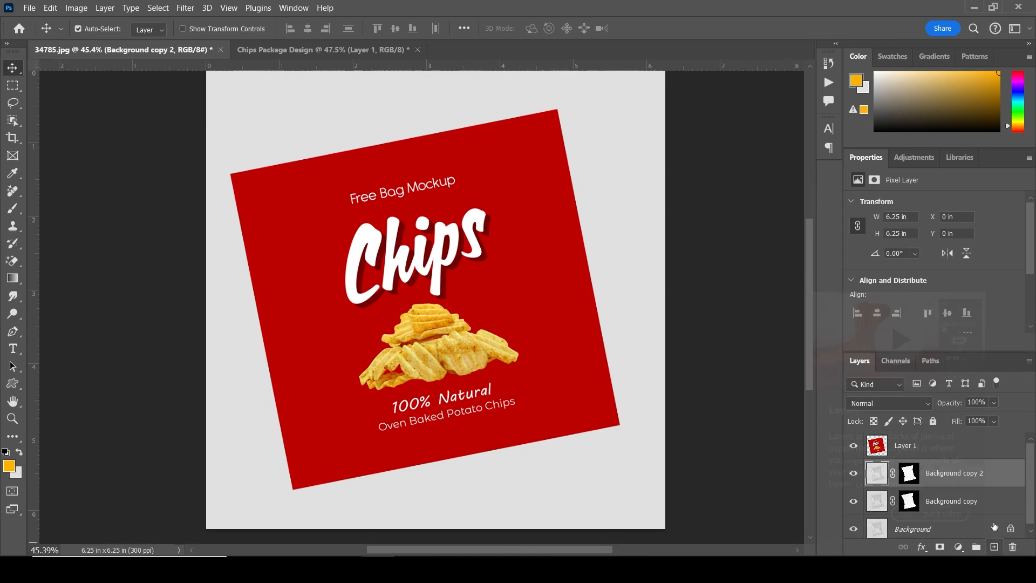
{"action": "left_click_drag", "start_coordinate": [995, 473], "coordinate": [984, 444]}
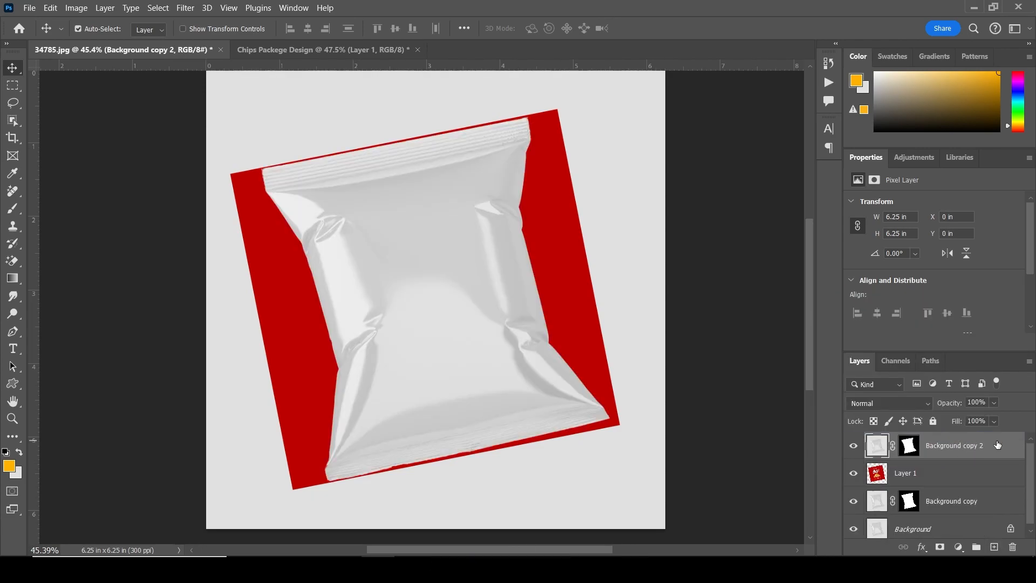
{"action": "key", "text": "ctrl+j"}
{"action": "key", "text": "ctrl+j"}
{"action": "key", "text": "ctrl+j"}
{"action": "key", "text": "ctrl+j"}
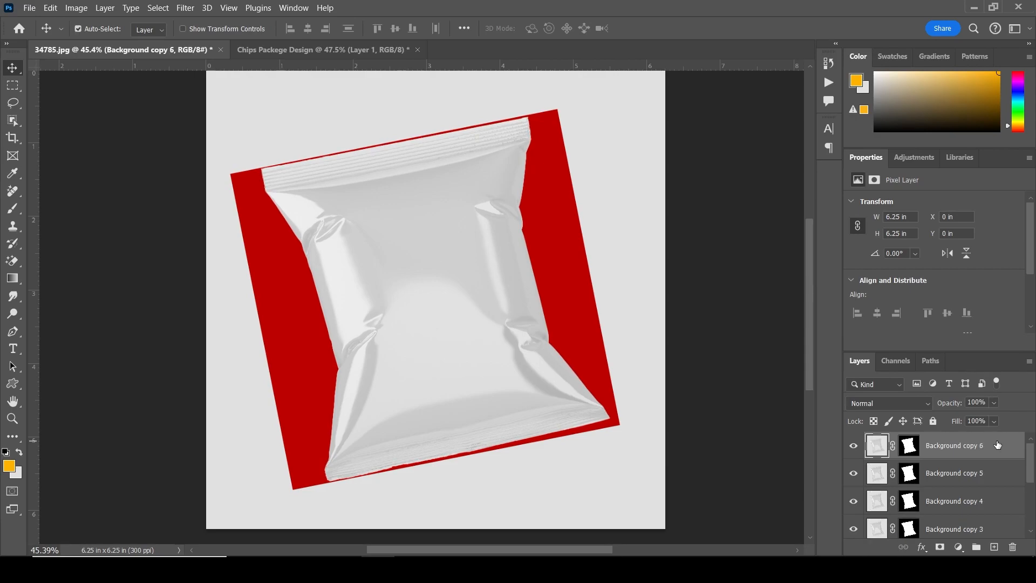
Rename the top three bag copies 1, 2 and 3 from the top down
{"action": "double_click", "coordinate": [965, 445]}
{"action": "type", "text": "1"}
{"action": "double_click", "coordinate": [954, 473]}
{"action": "type", "text": "2"}
{"action": "double_click", "coordinate": [954, 501]}
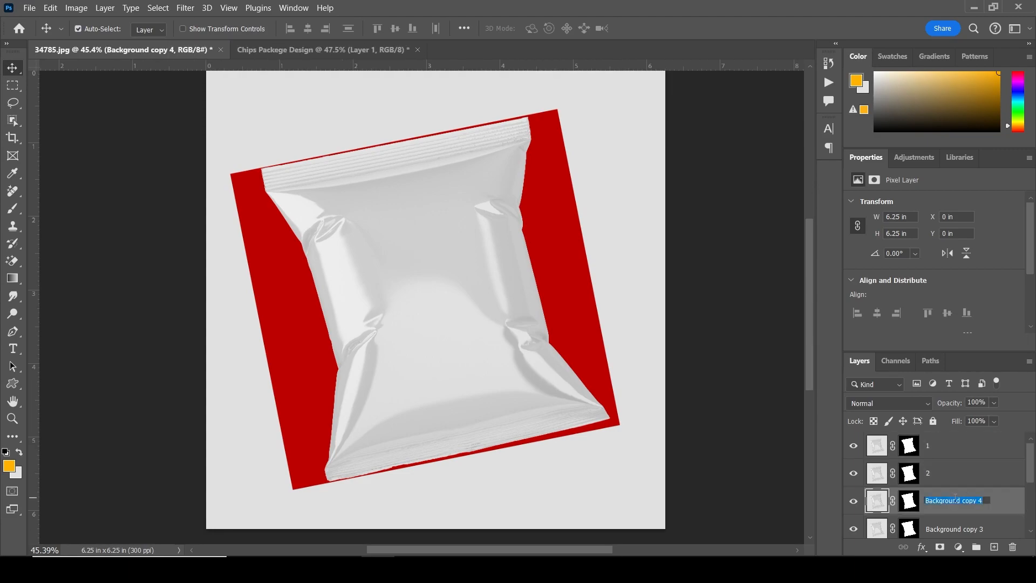
{"action": "type", "text": "3"}
{"action": "key", "text": "Return"}
Rename the remaining two bag copies above the artwork layer 4 and 5
{"action": "scroll", "coordinate": [975, 474], "scroll_direction": "down", "scroll_amount": 2}
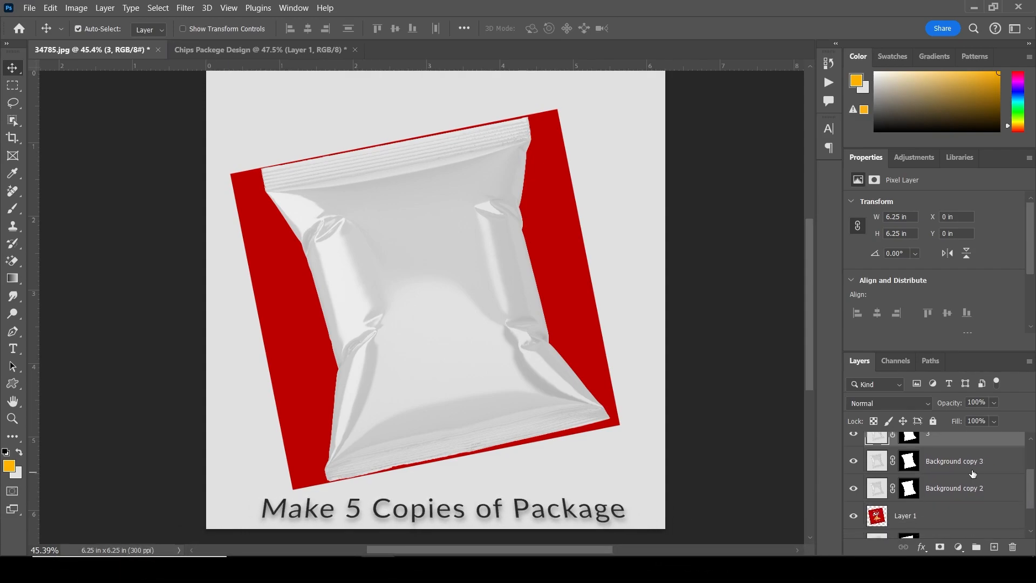
{"action": "double_click", "coordinate": [961, 462]}
{"action": "type", "text": "4"}
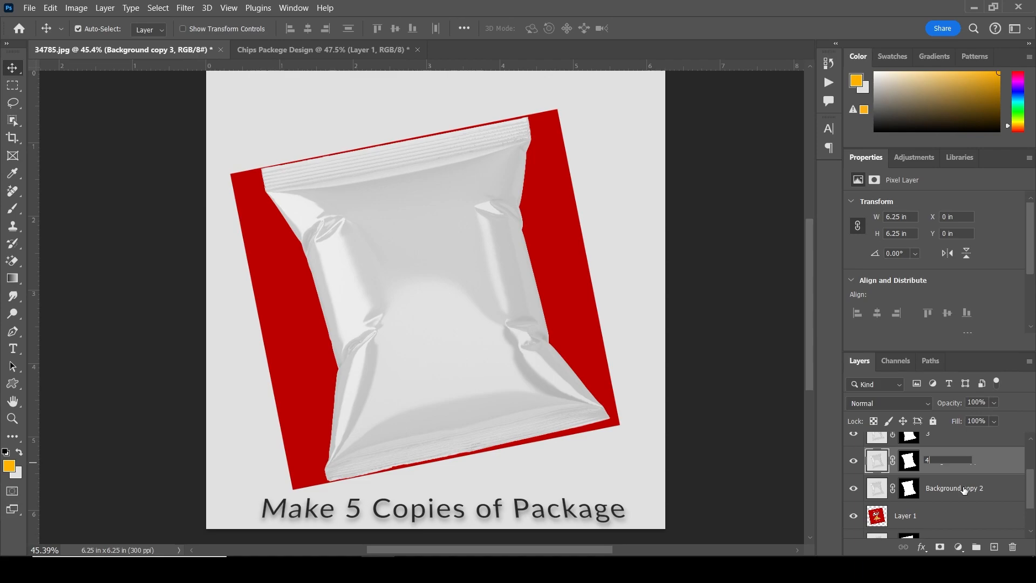
{"action": "double_click", "coordinate": [958, 488]}
{"action": "type", "text": "5"}
{"action": "key", "text": "Return"}
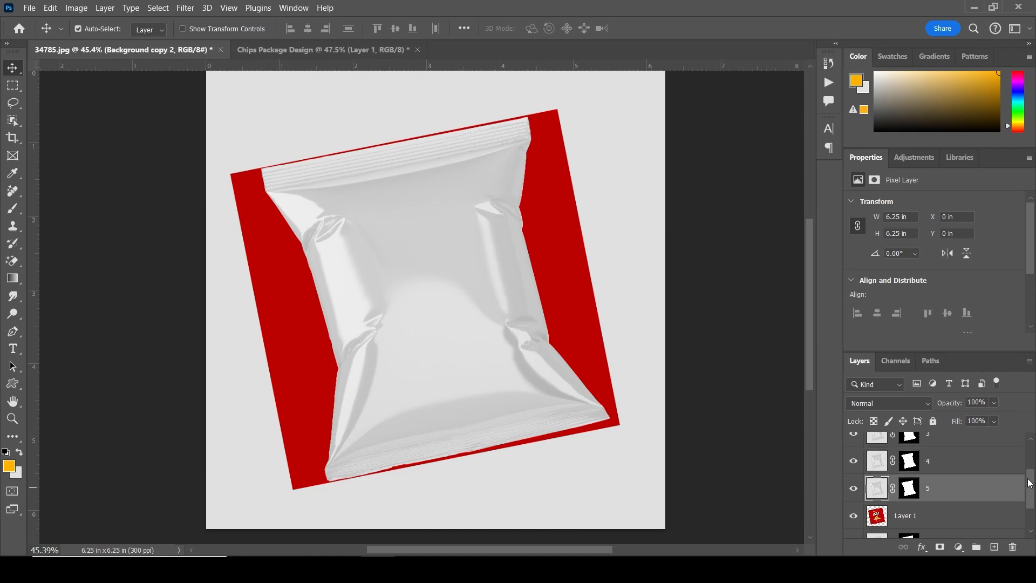
Group the bag layers 1 to 5 together
{"action": "scroll", "coordinate": [1031, 508], "scroll_direction": "down", "scroll_amount": 1}
{"action": "left_click_drag", "start_coordinate": [1032, 508], "coordinate": [1033, 467]}
{"action": "left_click", "coordinate": [943, 450], "text": "shift"}
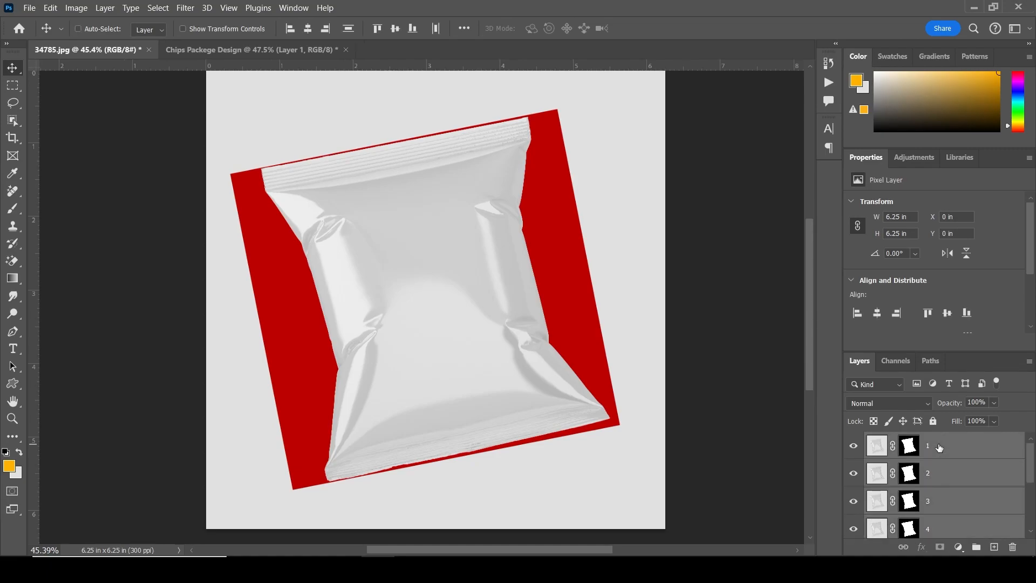
{"action": "key", "text": "ctrl+g"}
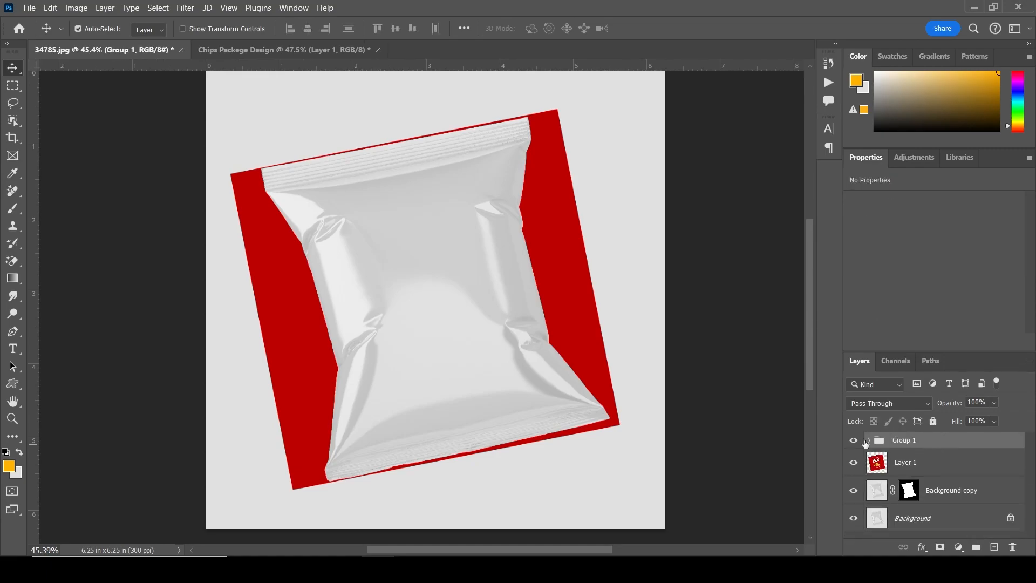
Clip the artwork layer to the masked bag layer beneath it, hiding the bag group while doing so
{"action": "left_click", "coordinate": [853, 440]}
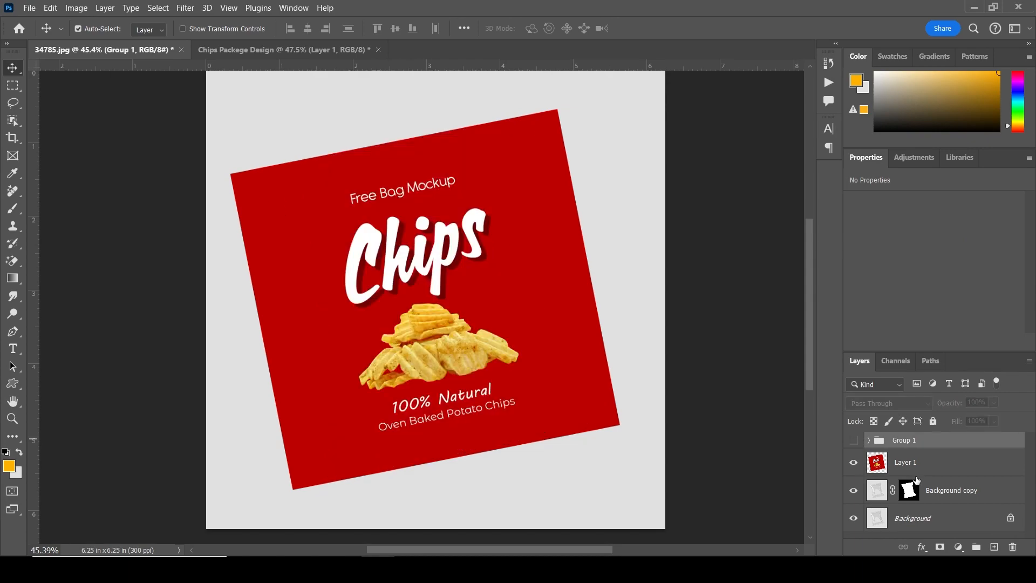
{"action": "left_click", "coordinate": [881, 473], "text": "alt"}
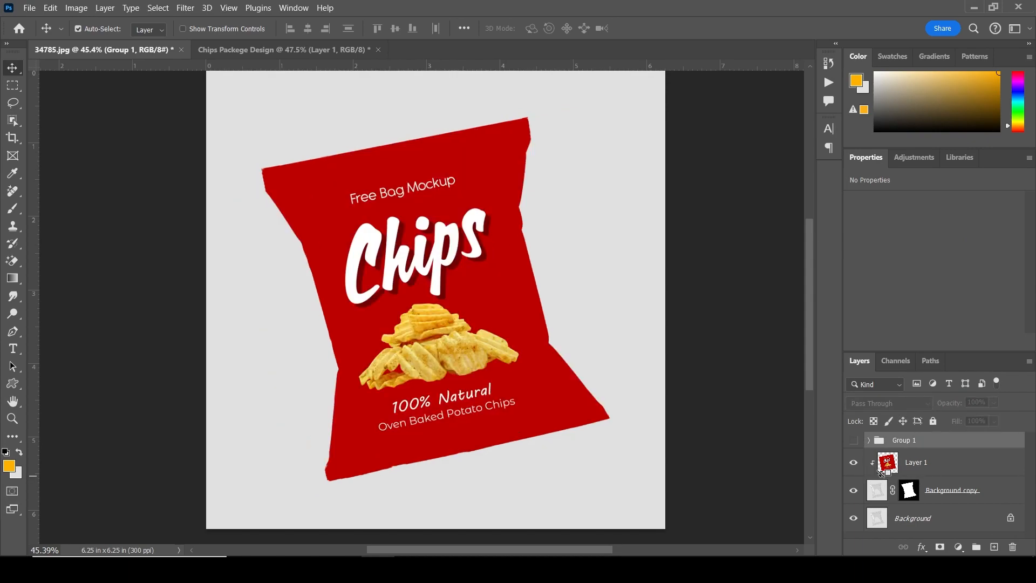
{"action": "left_click", "coordinate": [853, 440]}
Expand the bag group and set layer 1 to Overlay blend mode with 20% fill
{"action": "left_click", "coordinate": [868, 440]}
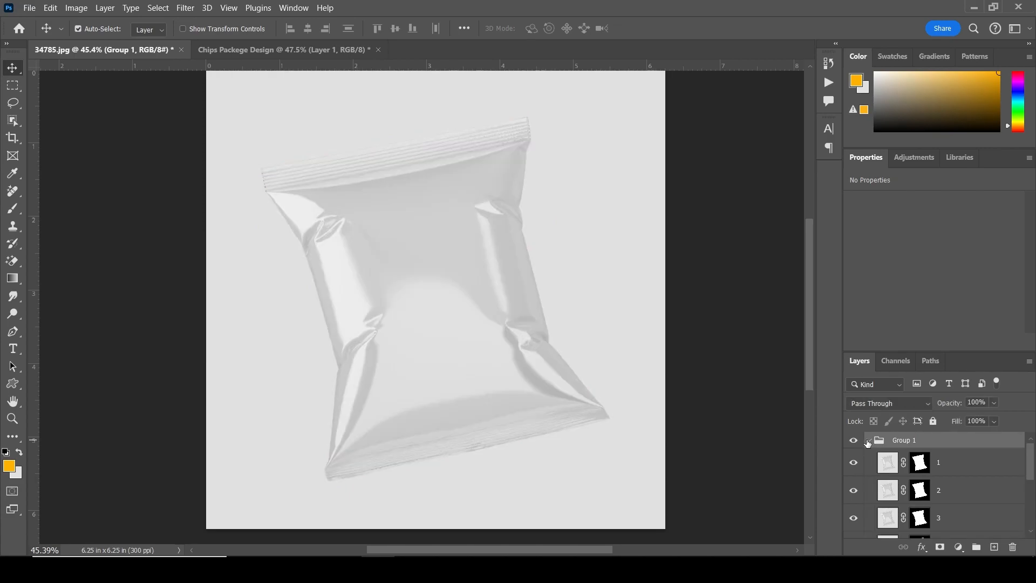
{"action": "left_click", "coordinate": [962, 463]}
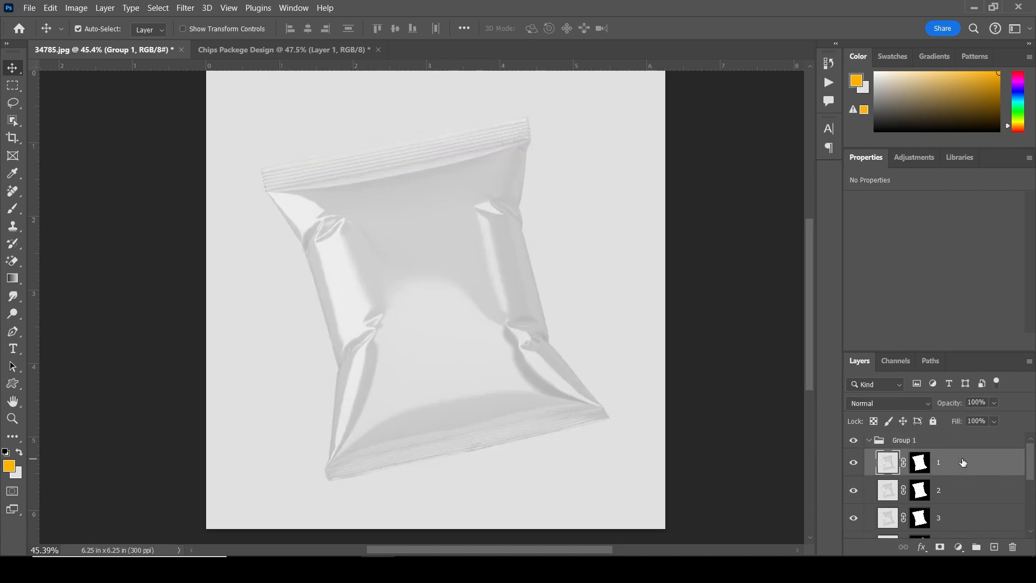
{"action": "left_click", "coordinate": [901, 404]}
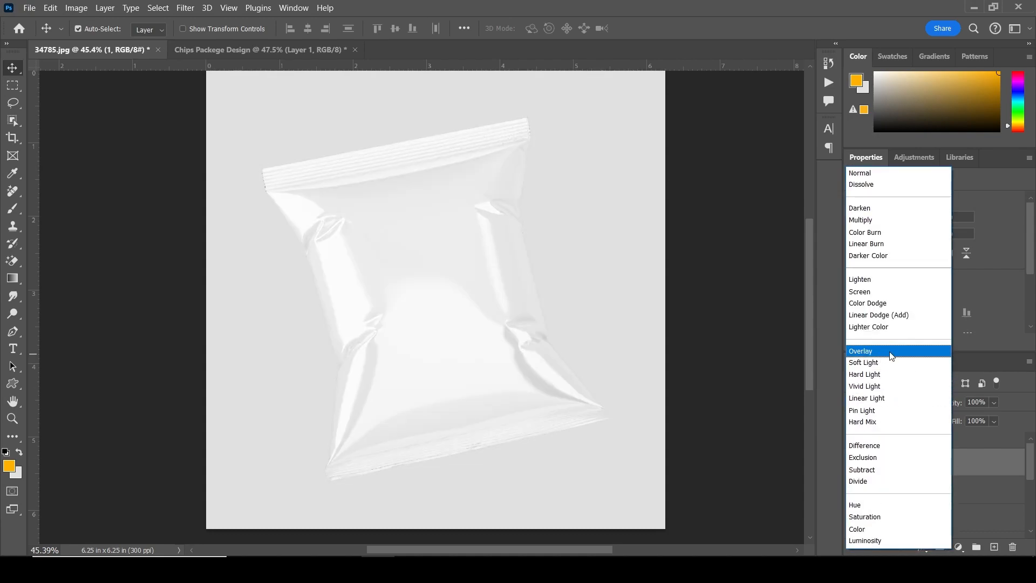
{"action": "left_click", "coordinate": [881, 357]}
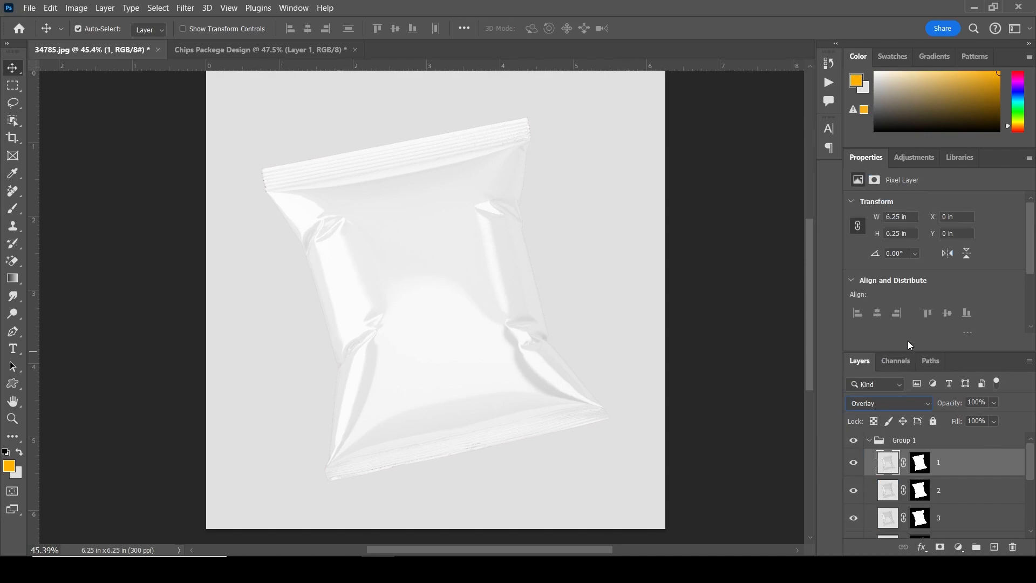
{"action": "left_click", "coordinate": [978, 421]}
{"action": "type", "text": "20"}
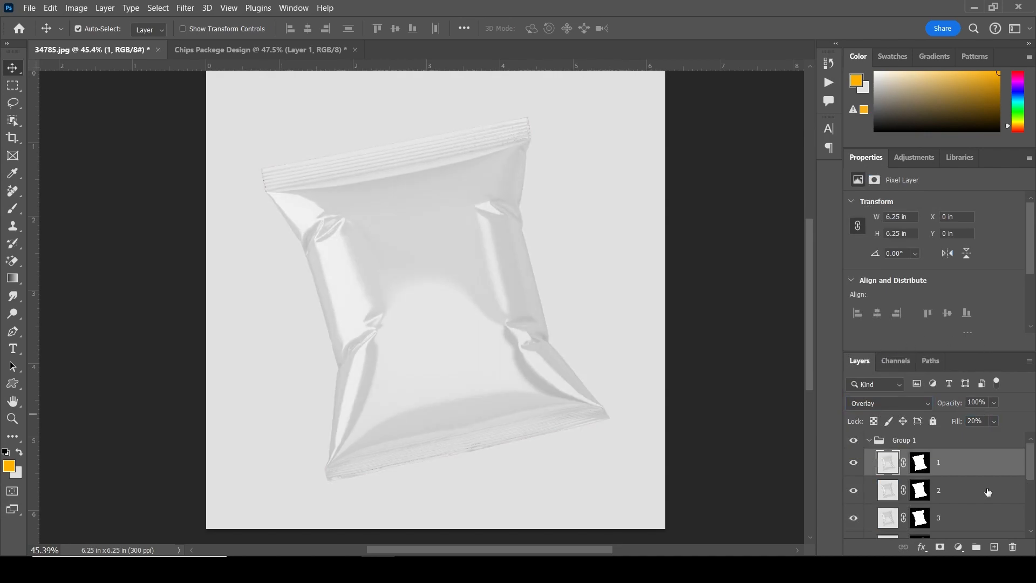
Set layer 2 to Color Burn blend mode with 40% fill
{"action": "left_click", "coordinate": [957, 491]}
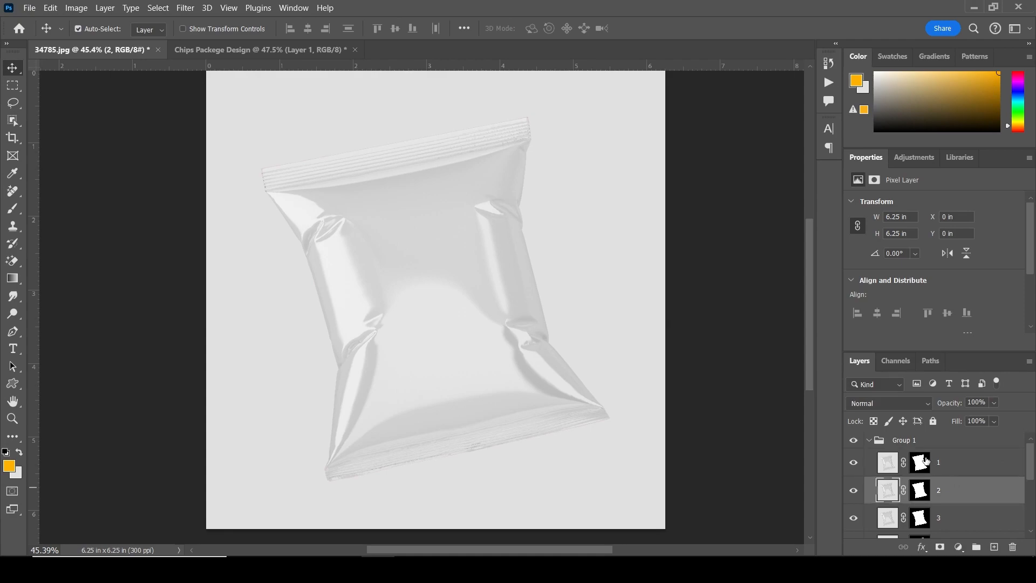
{"action": "left_click", "coordinate": [907, 404]}
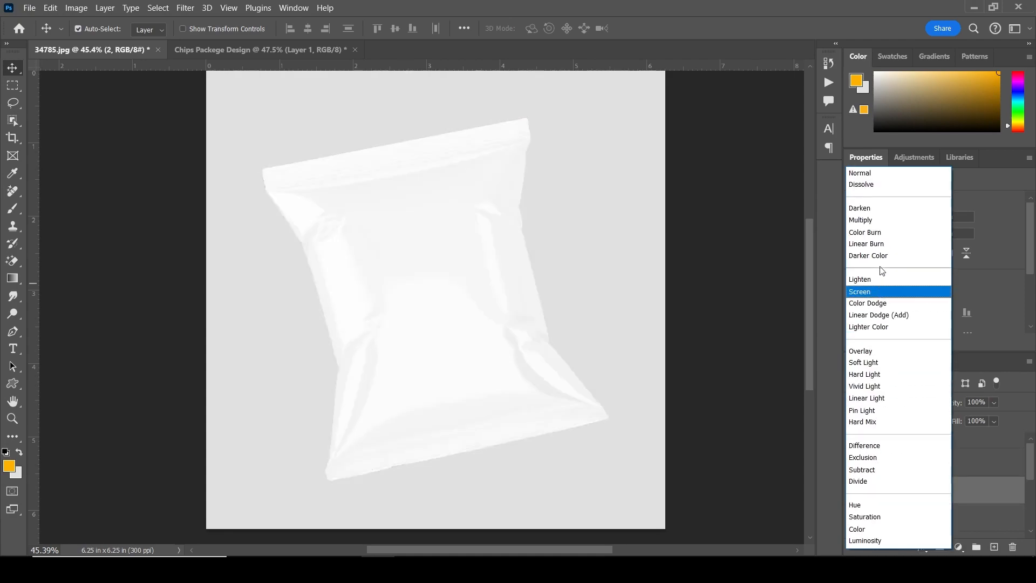
{"action": "left_click", "coordinate": [882, 234]}
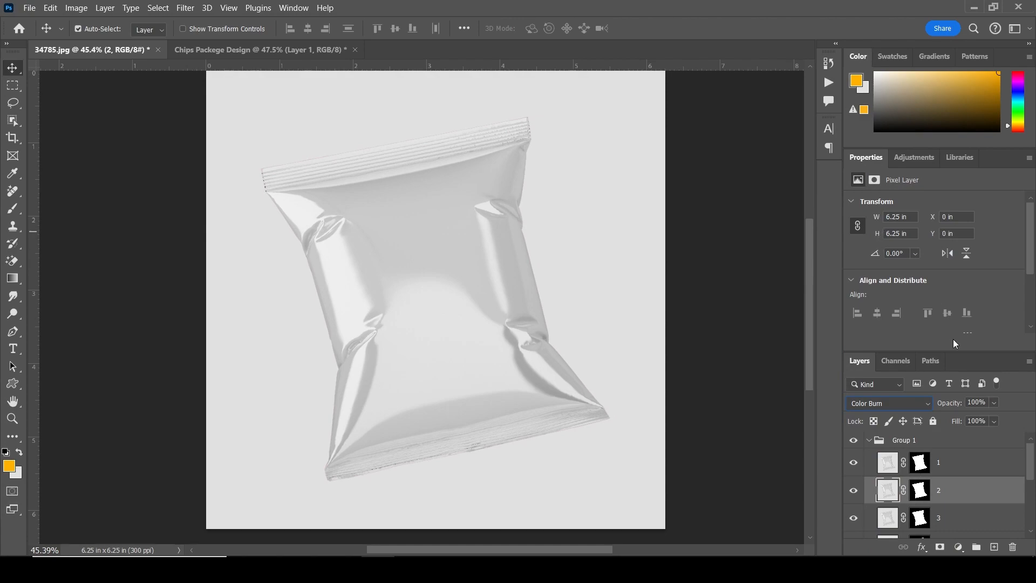
{"action": "left_click", "coordinate": [973, 420]}
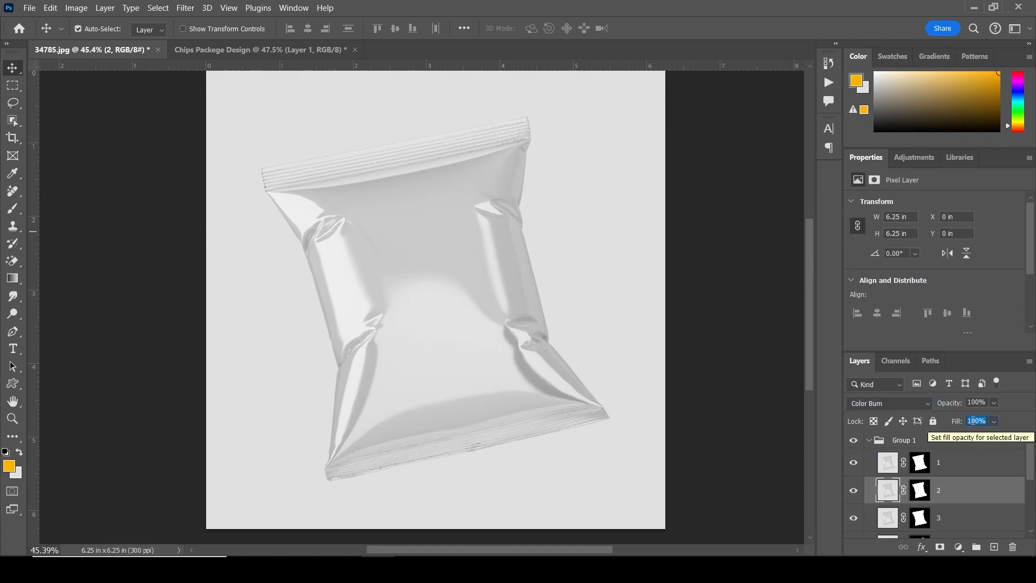
{"action": "type", "text": "4"}
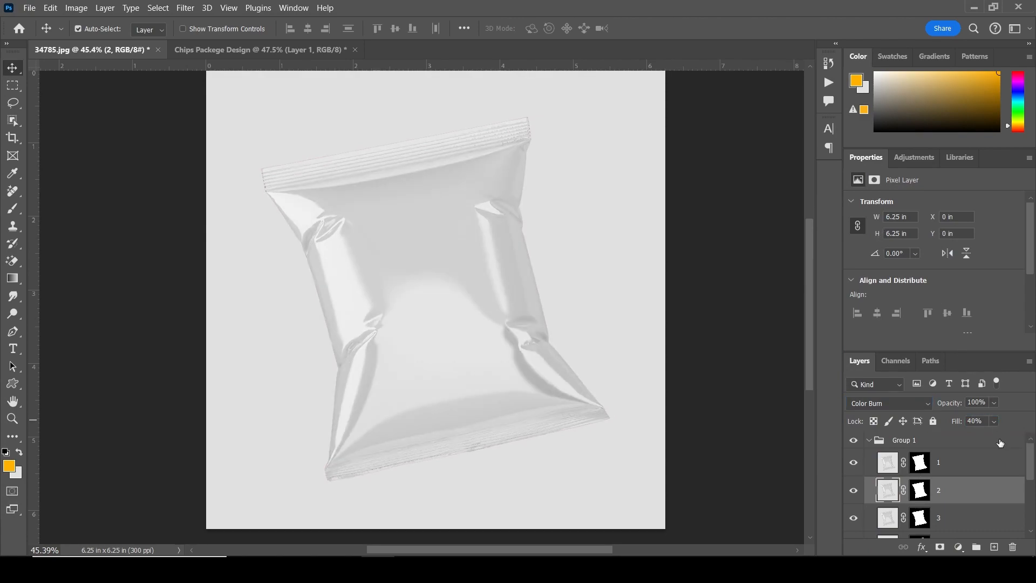
Set layer 3 to Color Dodge blend mode with 20% fill
{"action": "left_click", "coordinate": [966, 518]}
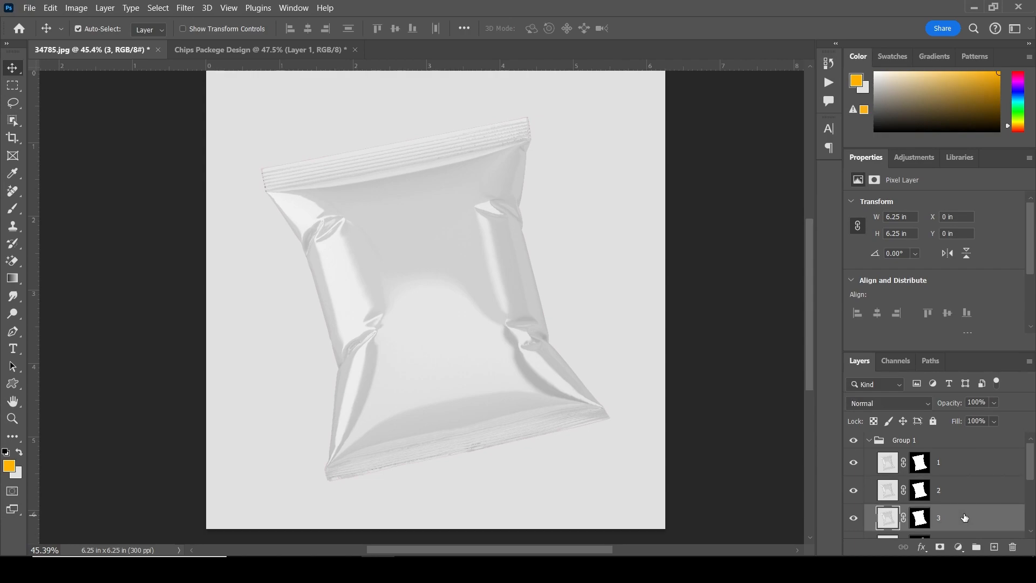
{"action": "left_click", "coordinate": [886, 405]}
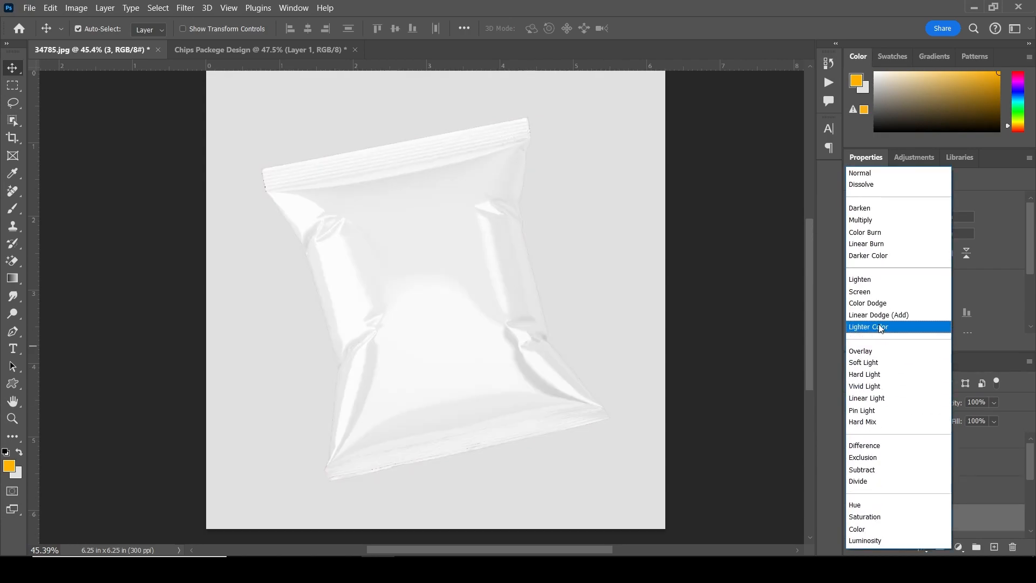
{"action": "left_click", "coordinate": [870, 303]}
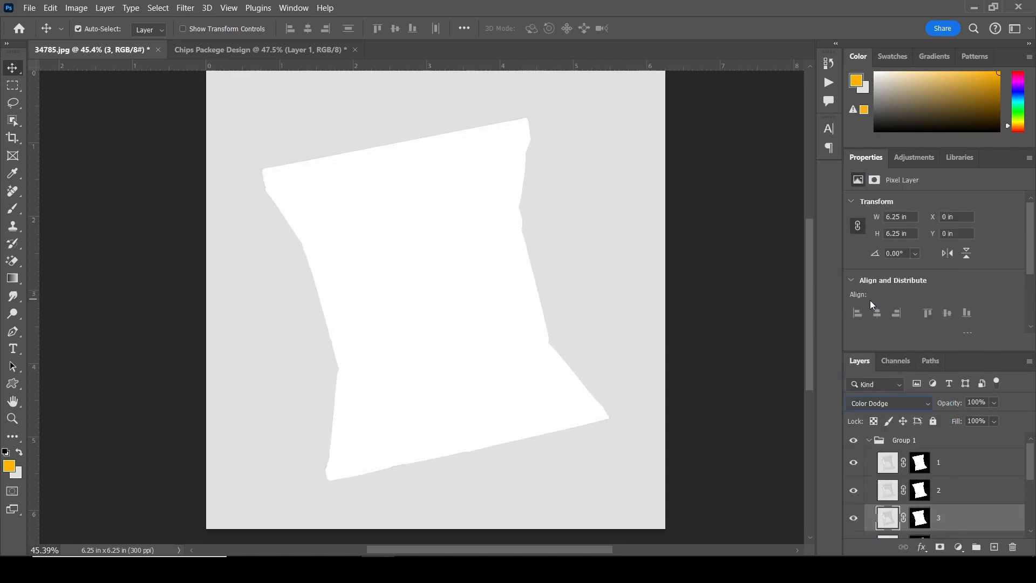
{"action": "left_click", "coordinate": [973, 421]}
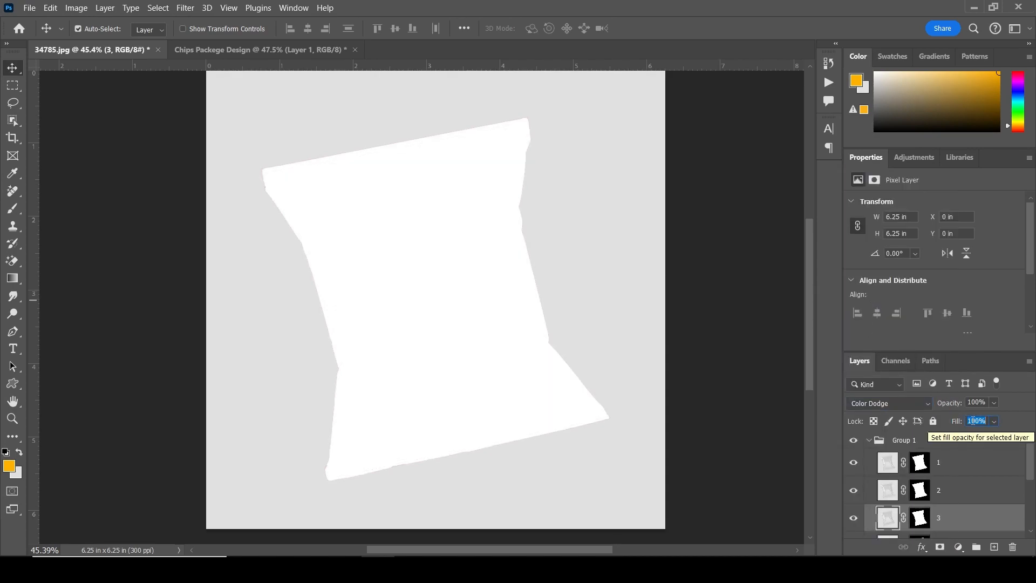
{"action": "key", "text": "BackSpace"}
{"action": "type", "text": "20"}
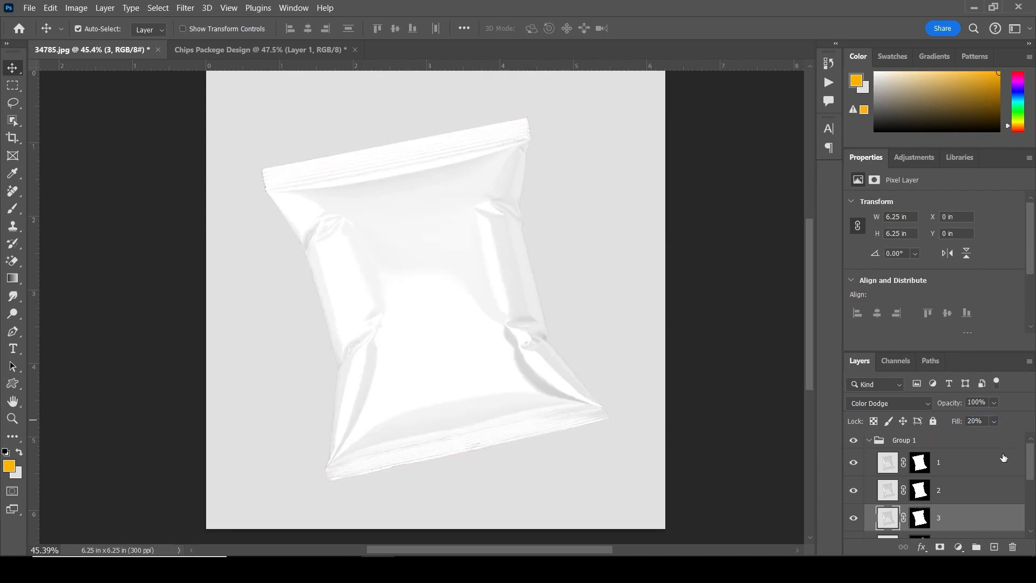
Set layer 4 to Multiply blend mode with 40% fill
{"action": "scroll", "coordinate": [1009, 453], "scroll_direction": "down", "scroll_amount": 3}
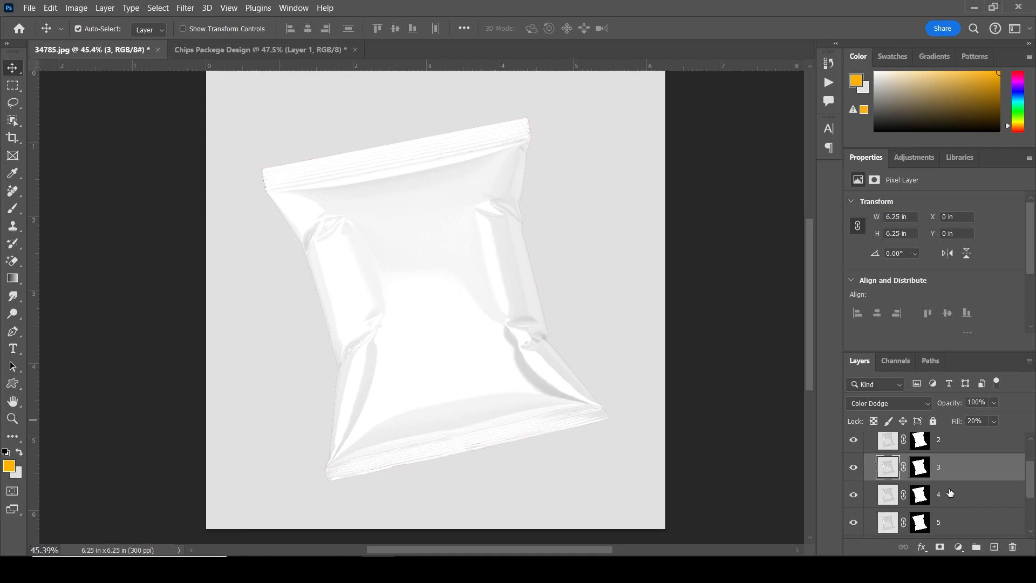
{"action": "left_click", "coordinate": [949, 492]}
{"action": "left_click", "coordinate": [898, 404]}
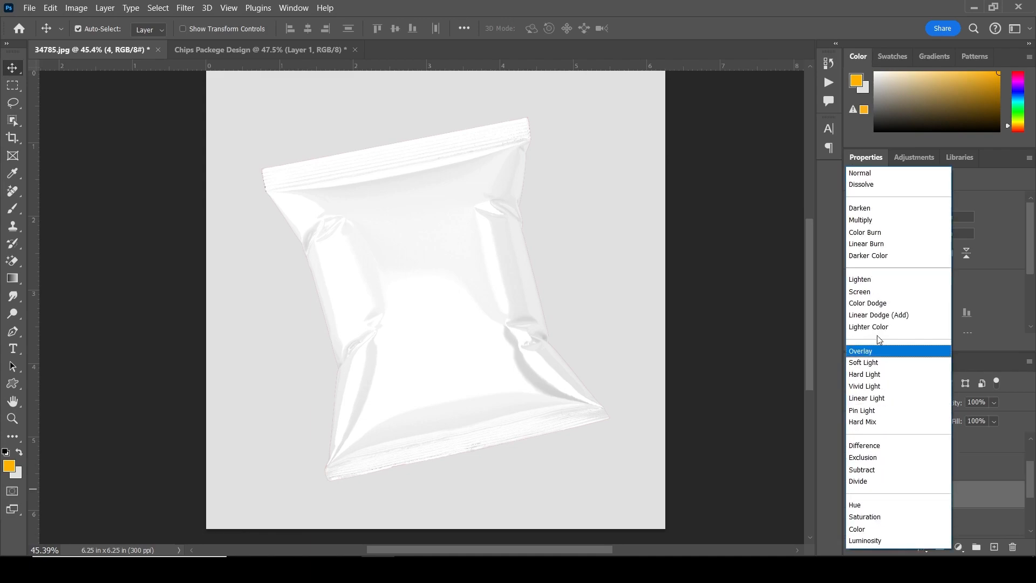
{"action": "left_click", "coordinate": [862, 221]}
{"action": "left_click", "coordinate": [982, 422]}
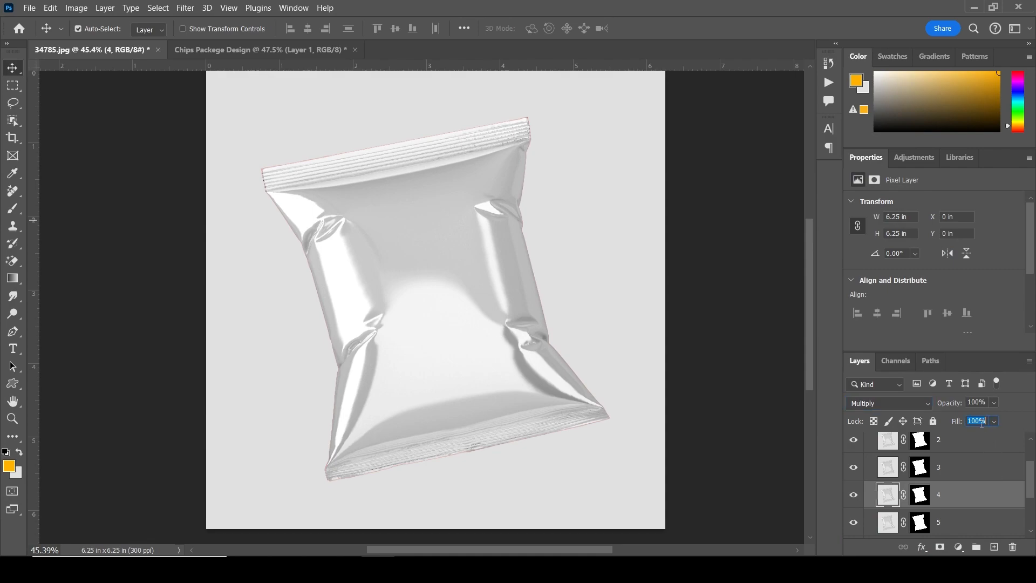
{"action": "type", "text": "40"}
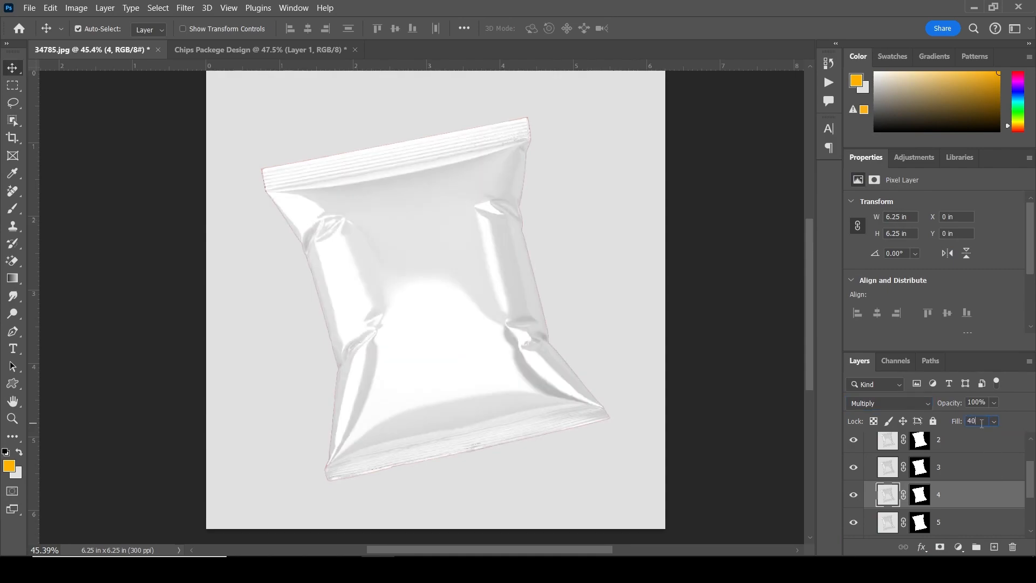
Set layer 5 to Linear Burn blend mode with 50% fill and collapse the bag group
{"action": "scroll", "coordinate": [981, 451], "scroll_direction": "down", "scroll_amount": 1}
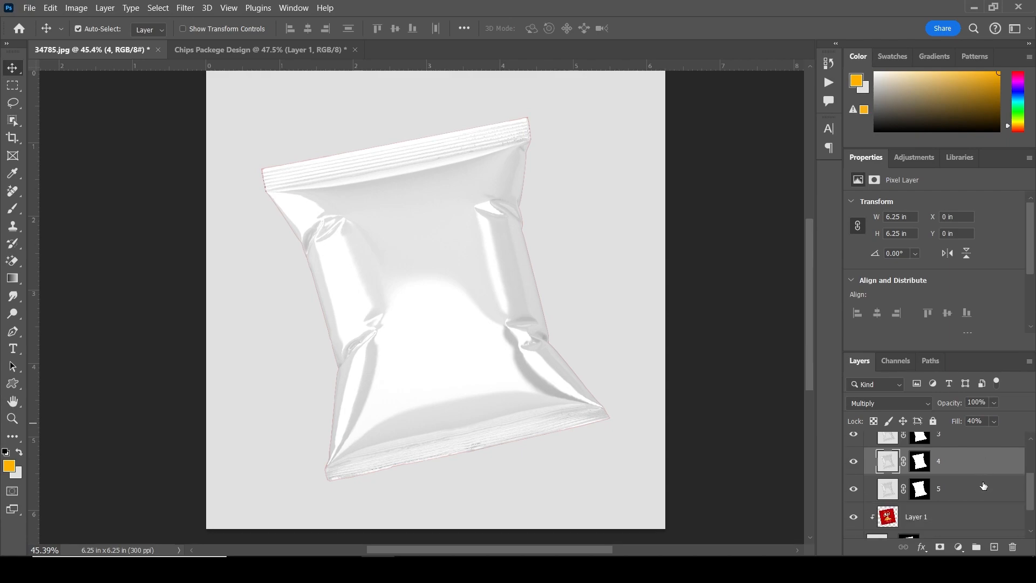
{"action": "left_click", "coordinate": [955, 491]}
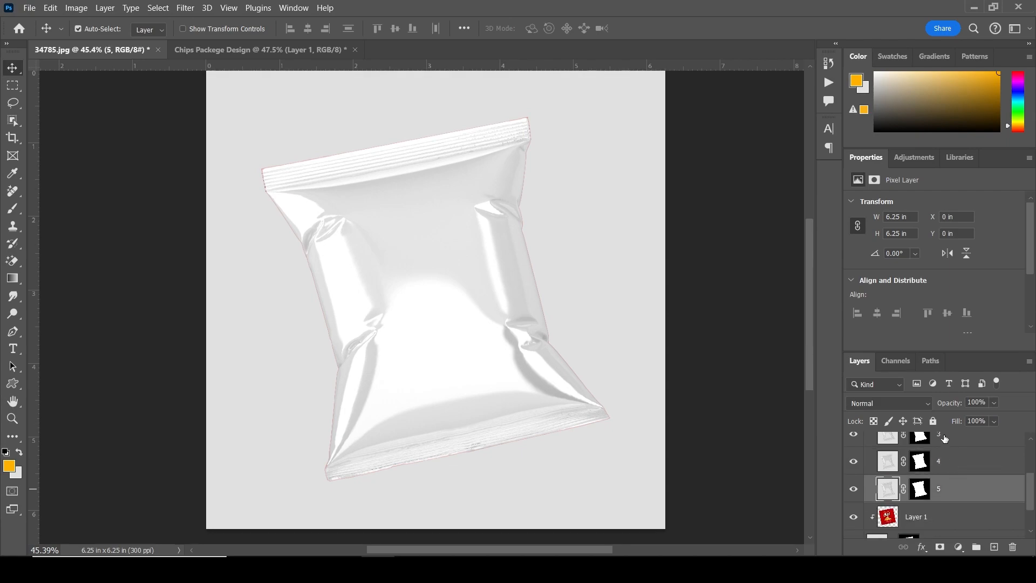
{"action": "left_click", "coordinate": [900, 402]}
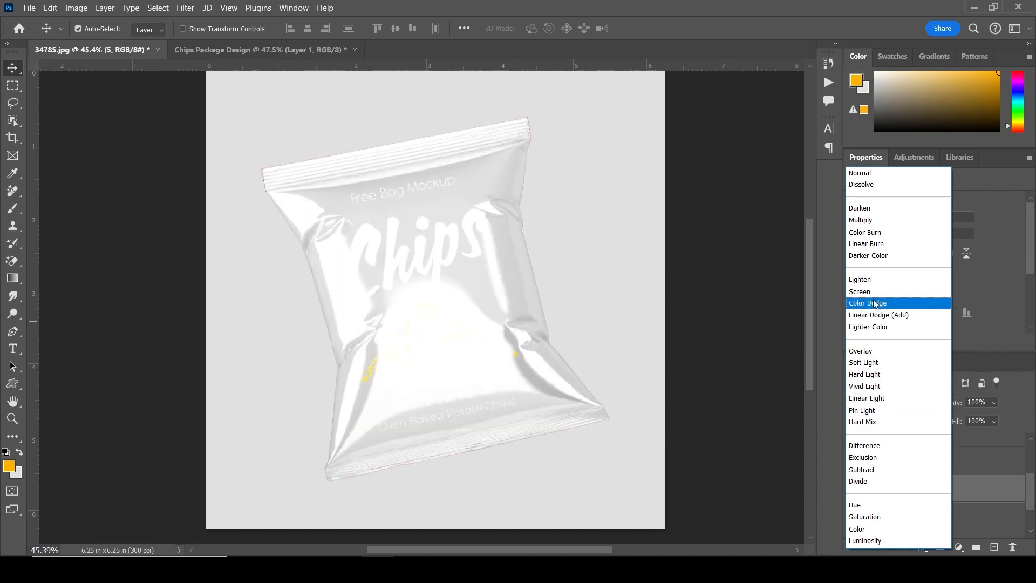
{"action": "left_click", "coordinate": [879, 245]}
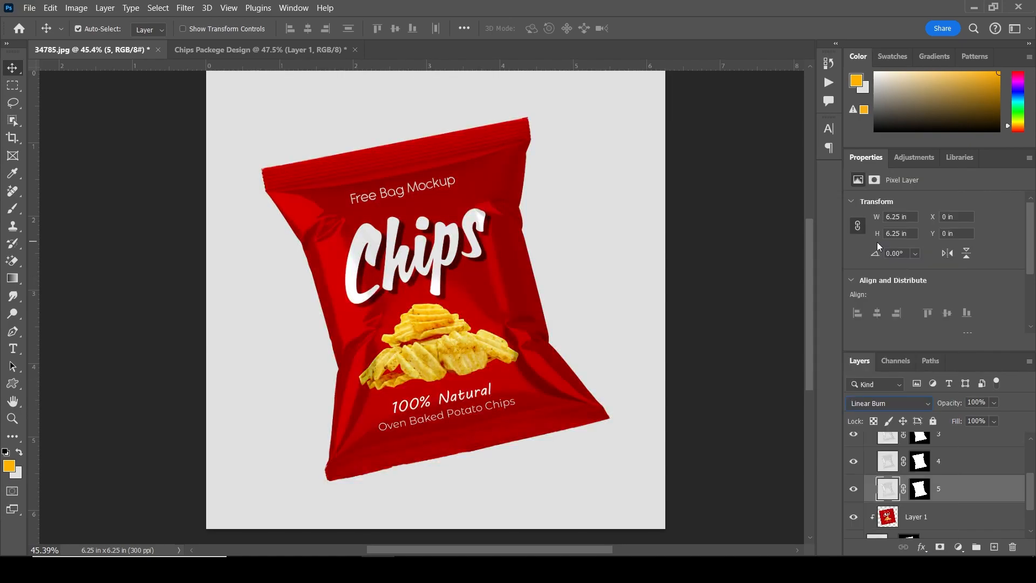
{"action": "left_click", "coordinate": [971, 420]}
{"action": "type", "text": "50"}
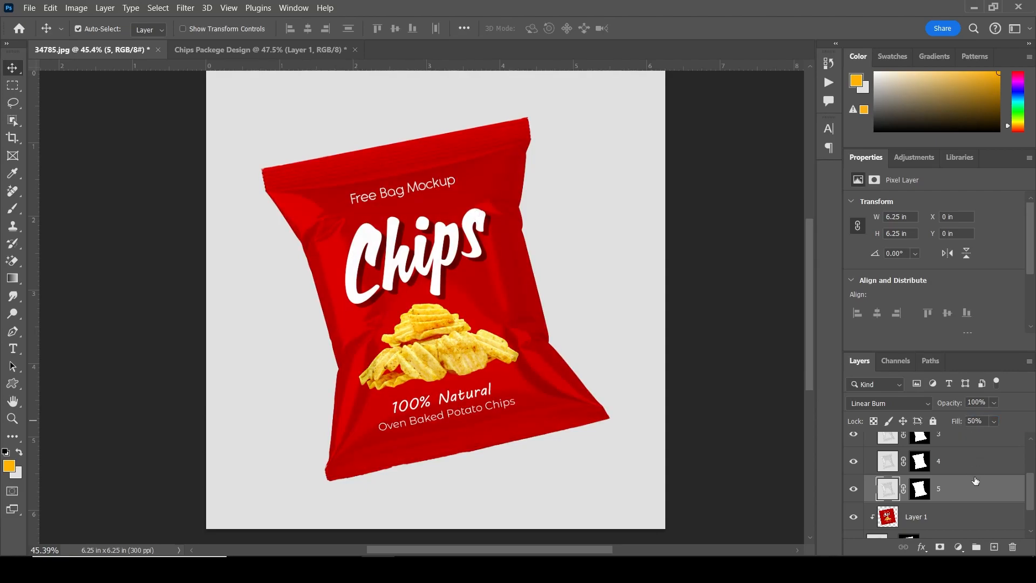
{"action": "scroll", "coordinate": [896, 468], "scroll_direction": "up", "scroll_amount": 3}
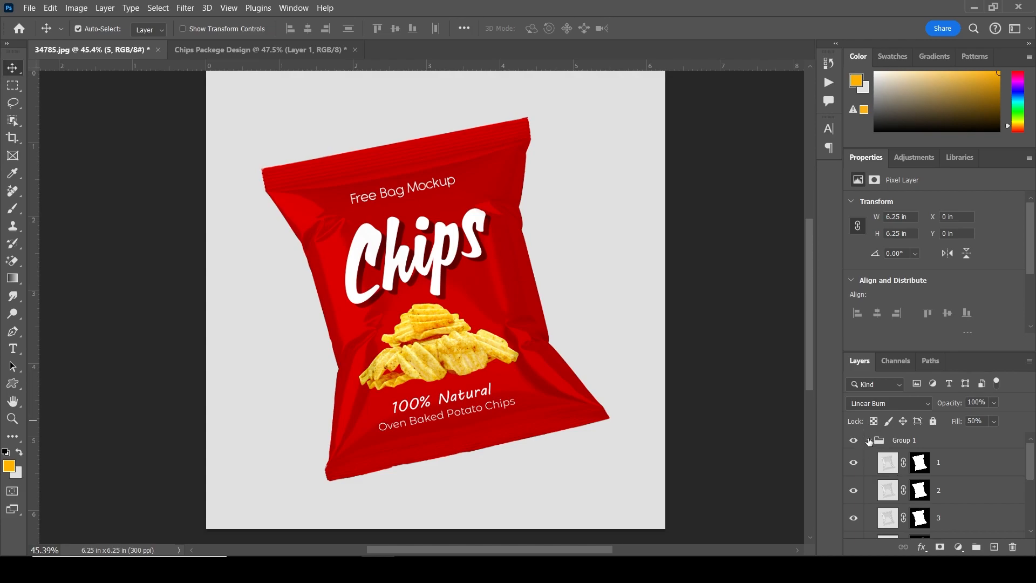
{"action": "left_click", "coordinate": [868, 441]}
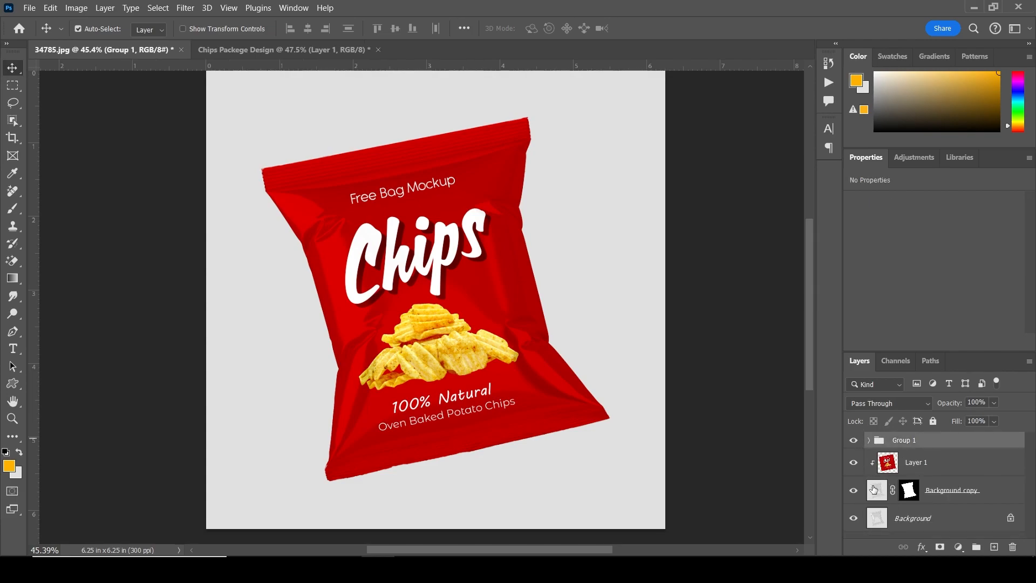
Compare the whole mockup with and without the bag group by hiding and showing the group twice
{"action": "left_click", "coordinate": [856, 442]}
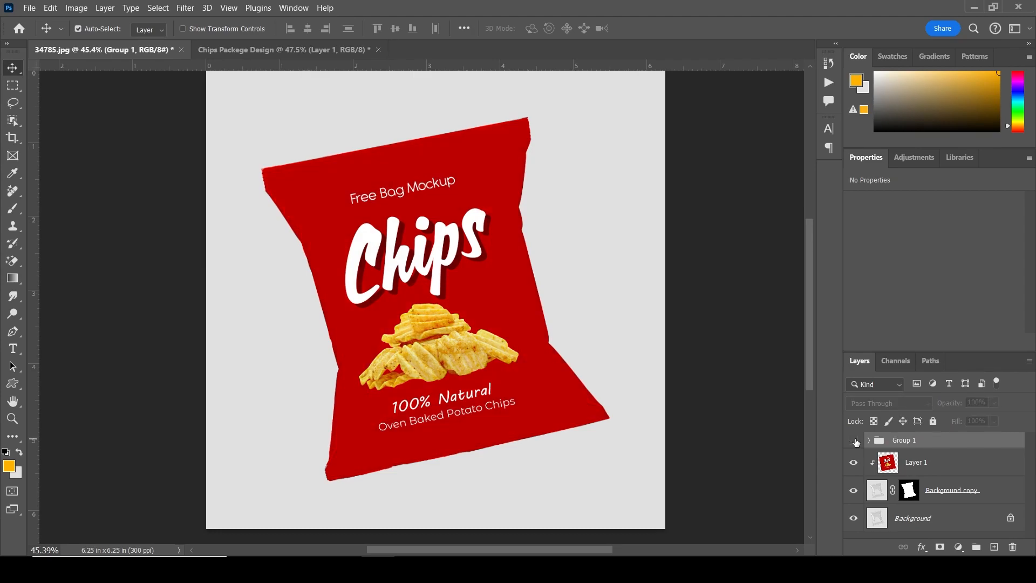
{"action": "left_click", "coordinate": [855, 441]}
{"action": "left_click", "coordinate": [856, 442]}
{"action": "left_click", "coordinate": [856, 441]}
Examine the folds and shading around the Chips lettering up close with the bag group shown and hidden, ending on the whole bag
{"action": "key", "text": "z"}
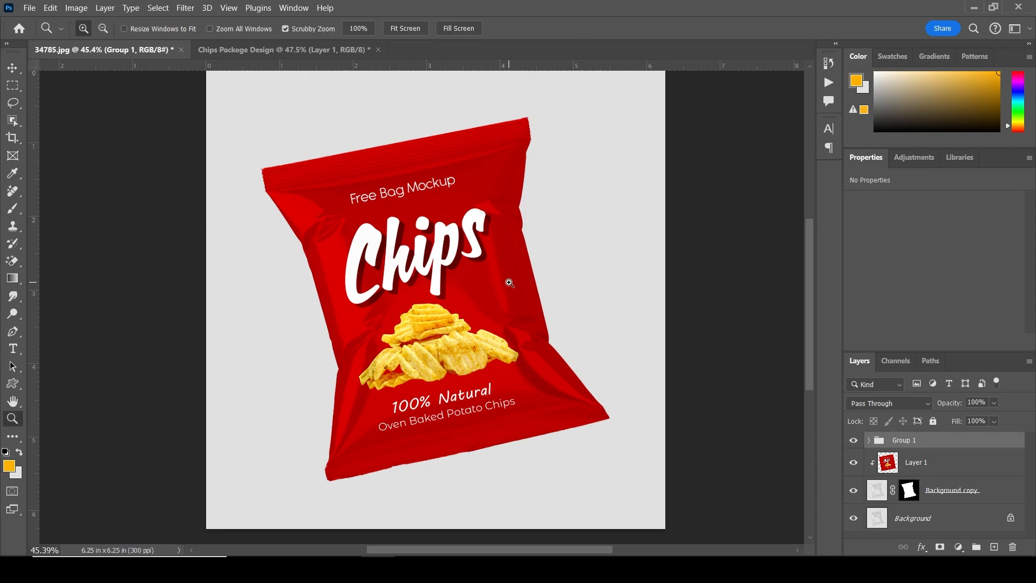
{"action": "left_click_drag", "start_coordinate": [403, 260], "coordinate": [425, 282]}
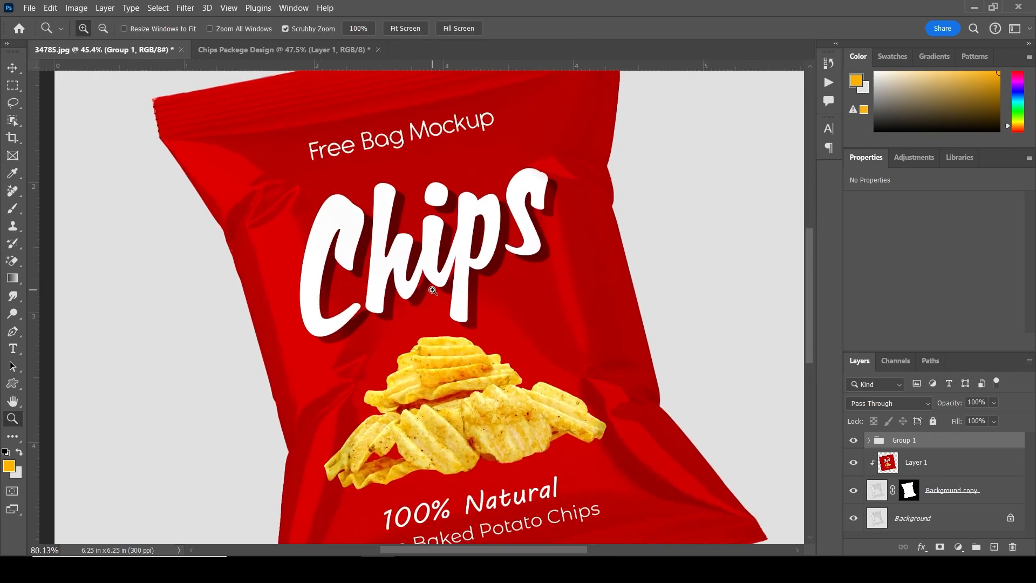
{"action": "left_click_drag", "start_coordinate": [456, 352], "coordinate": [479, 446]}
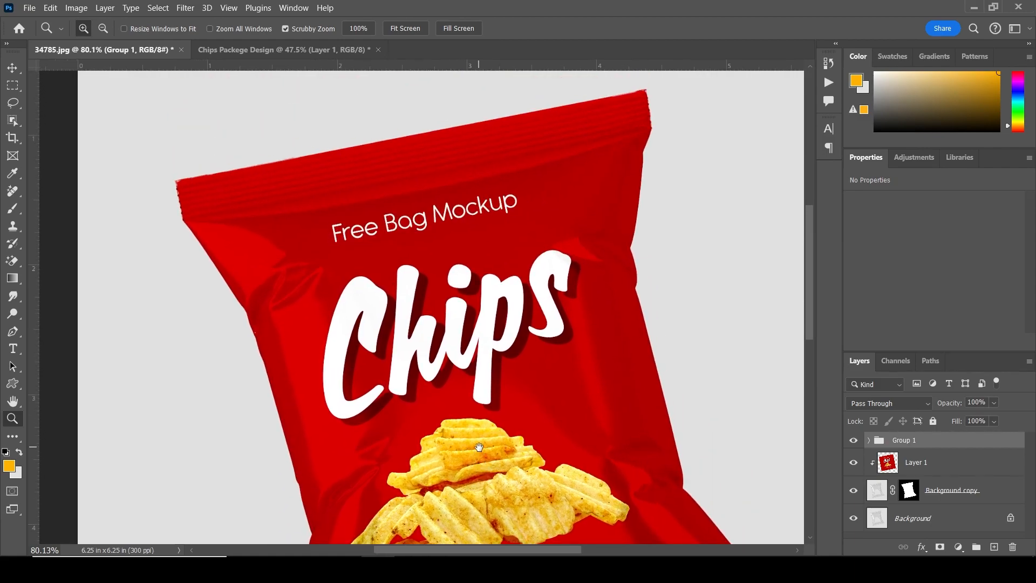
{"action": "left_click_drag", "start_coordinate": [570, 292], "coordinate": [590, 320]}
{"action": "left_click_drag", "start_coordinate": [414, 481], "coordinate": [464, 320]}
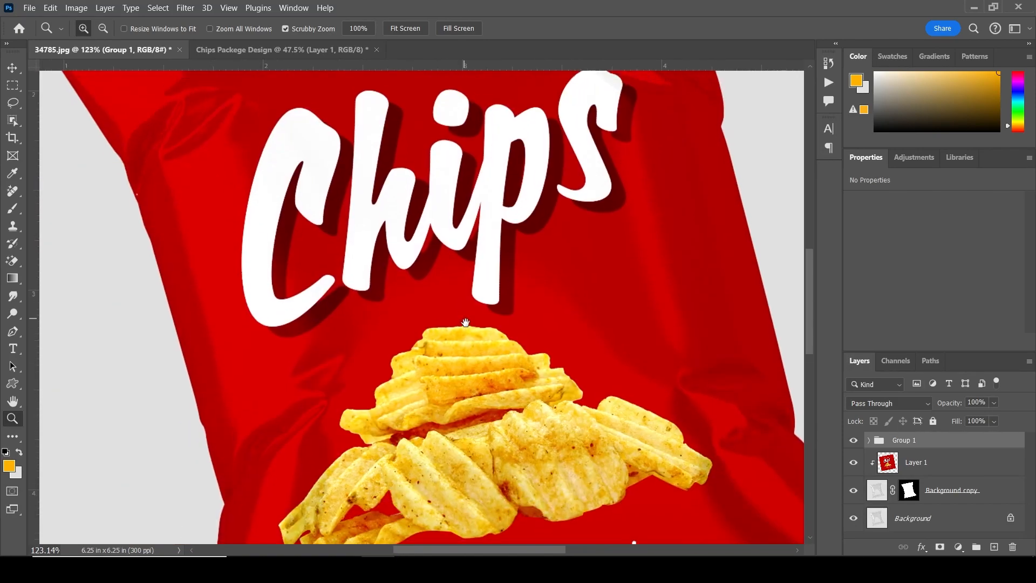
{"action": "mouse_move", "coordinate": [555, 471]}
{"action": "left_mouse_down"}
{"action": "mouse_move", "coordinate": [506, 259]}
{"action": "mouse_move", "coordinate": [504, 301]}
{"action": "mouse_move", "coordinate": [545, 455]}
{"action": "left_mouse_up"}
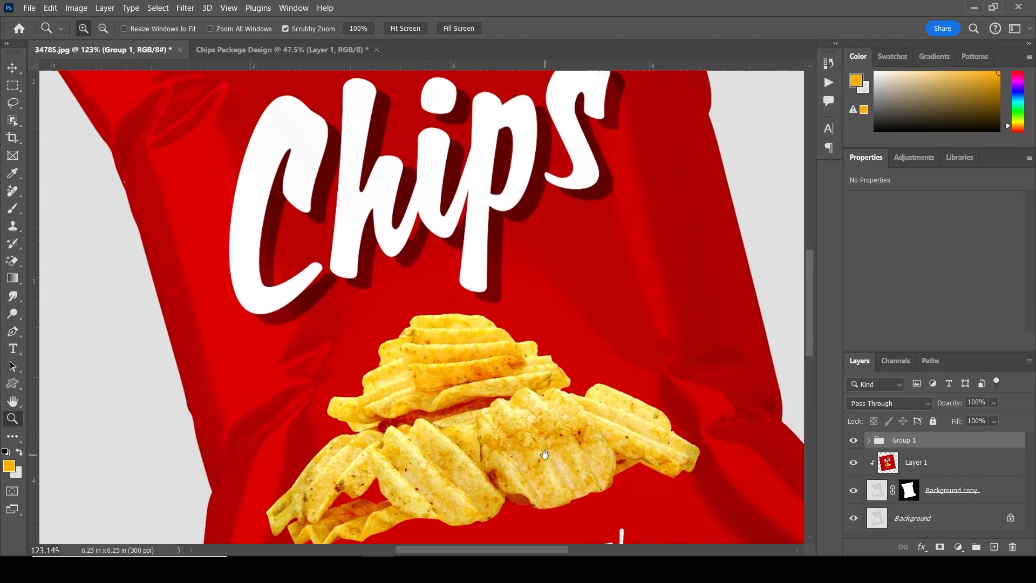
{"action": "left_click", "coordinate": [854, 442]}
{"action": "left_click", "coordinate": [855, 441]}
{"action": "left_click_drag", "start_coordinate": [574, 269], "coordinate": [578, 301]}
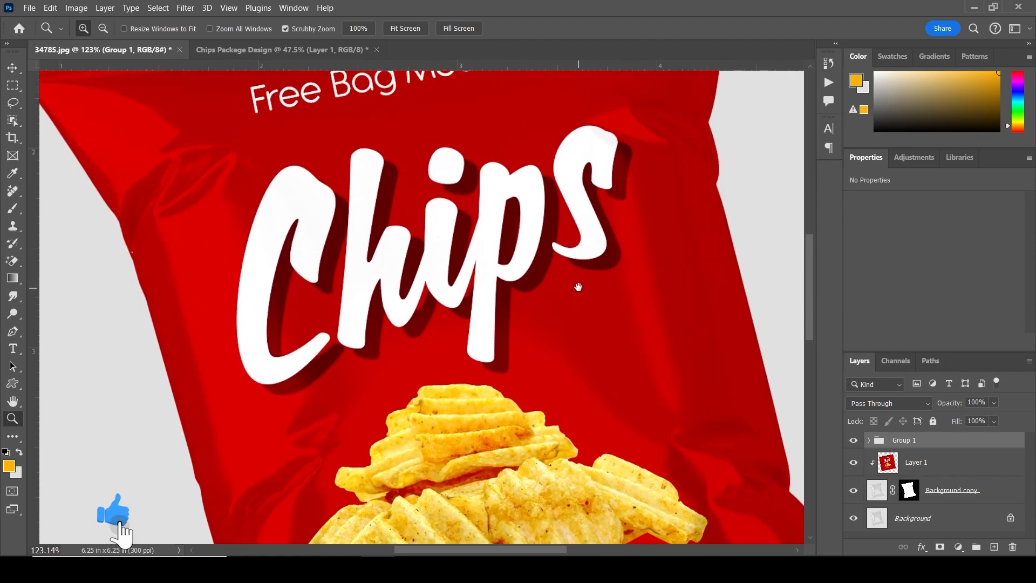
{"action": "left_click", "coordinate": [855, 441]}
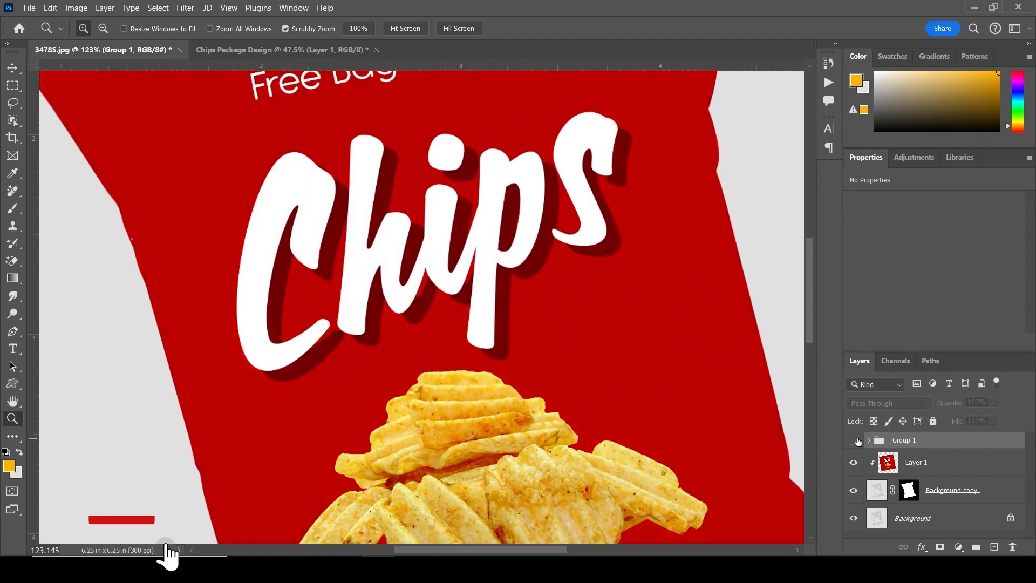
{"action": "left_click", "coordinate": [854, 441]}
{"action": "right_click", "coordinate": [557, 279]}
{"action": "left_click", "coordinate": [561, 277]}
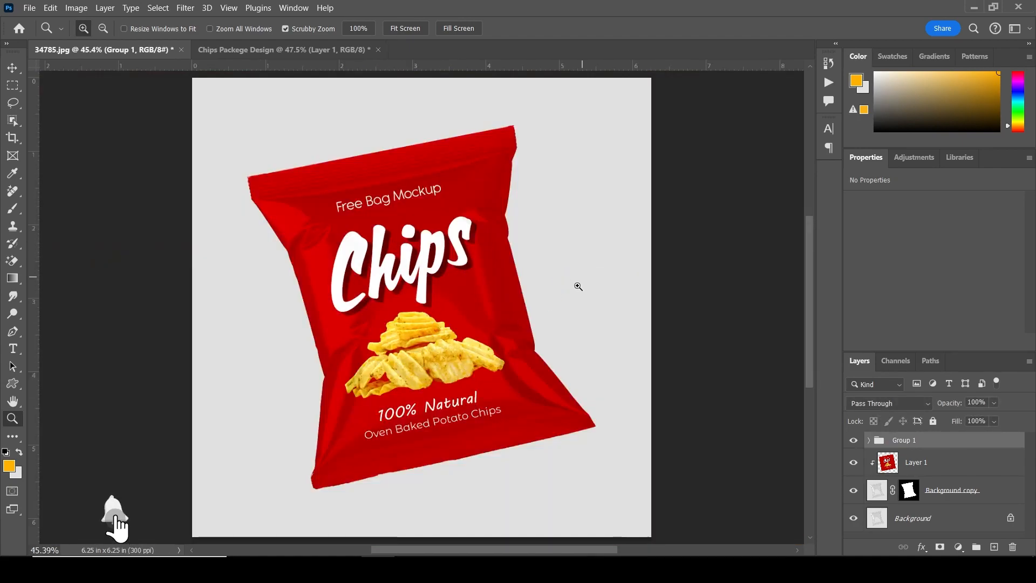